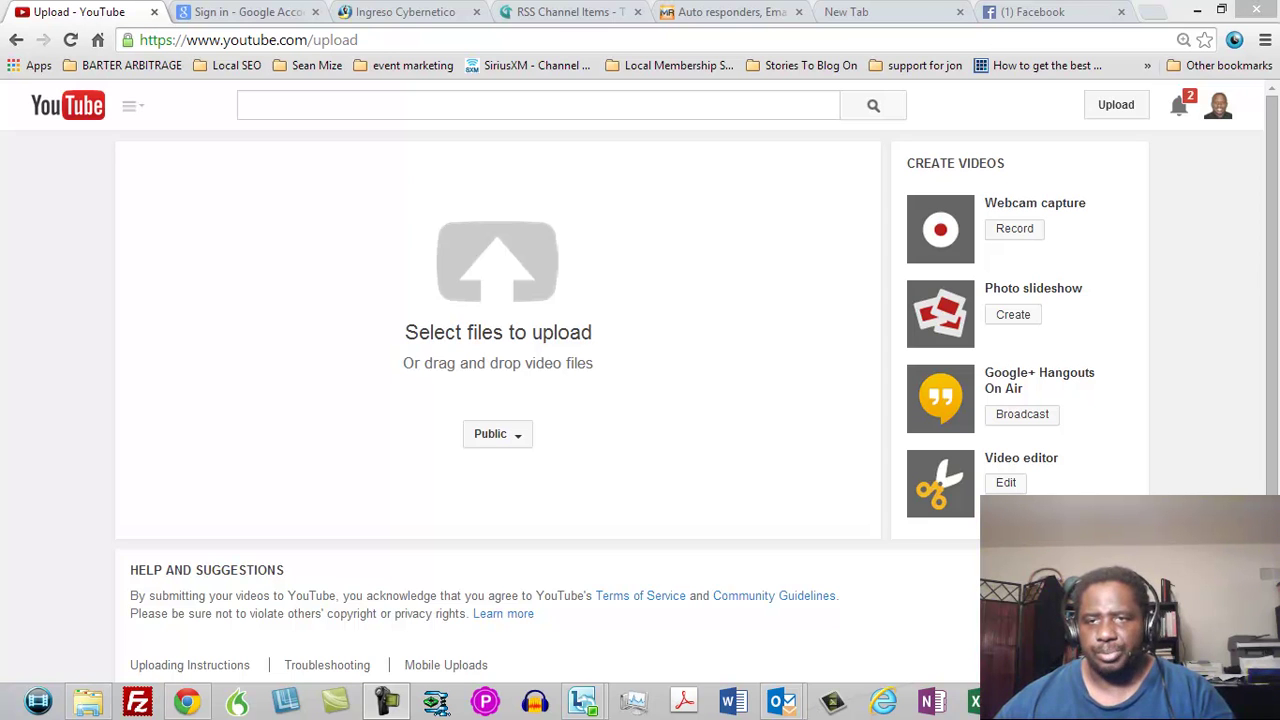
# - Choose the 'Mindshare Sales Lead Generation' page from the account avatar menu
pyautogui.click(1220, 117)
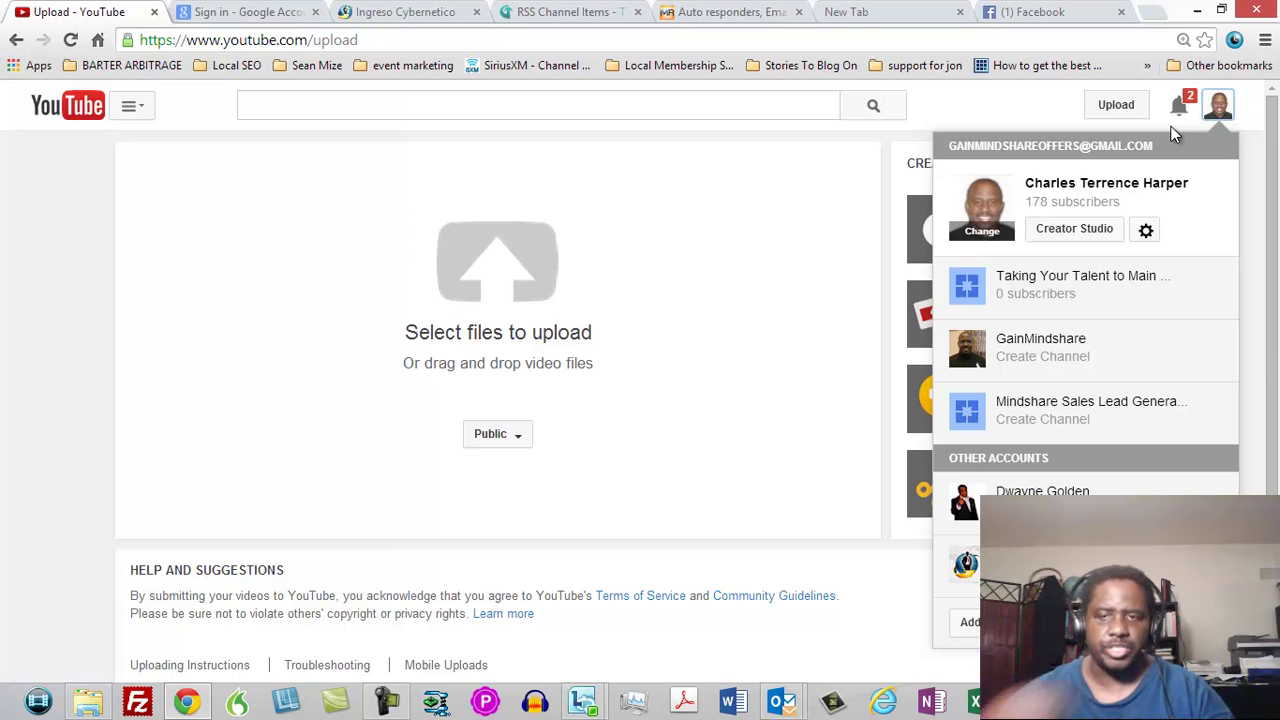
pyautogui.click(1043, 401)
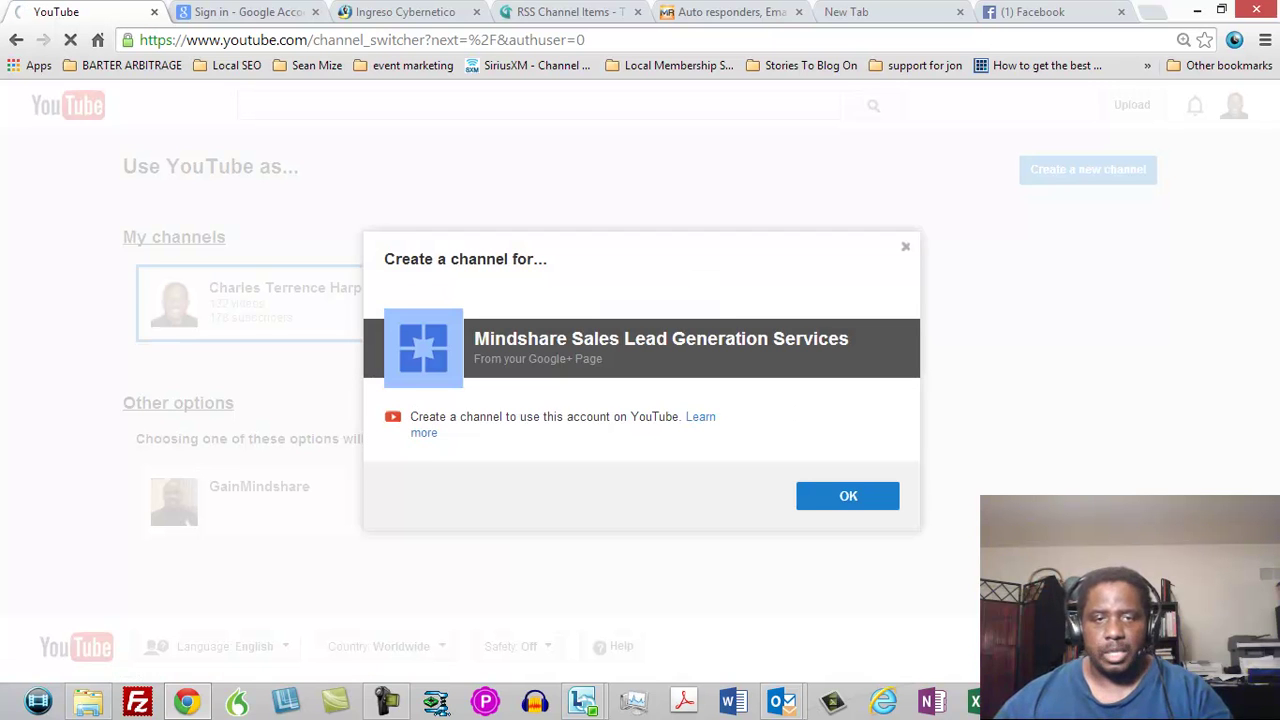
# - Confirm creating the Mindshare channel, link it to its Google+ page, and use YouTube as Mindshare
pyautogui.click(843, 500)
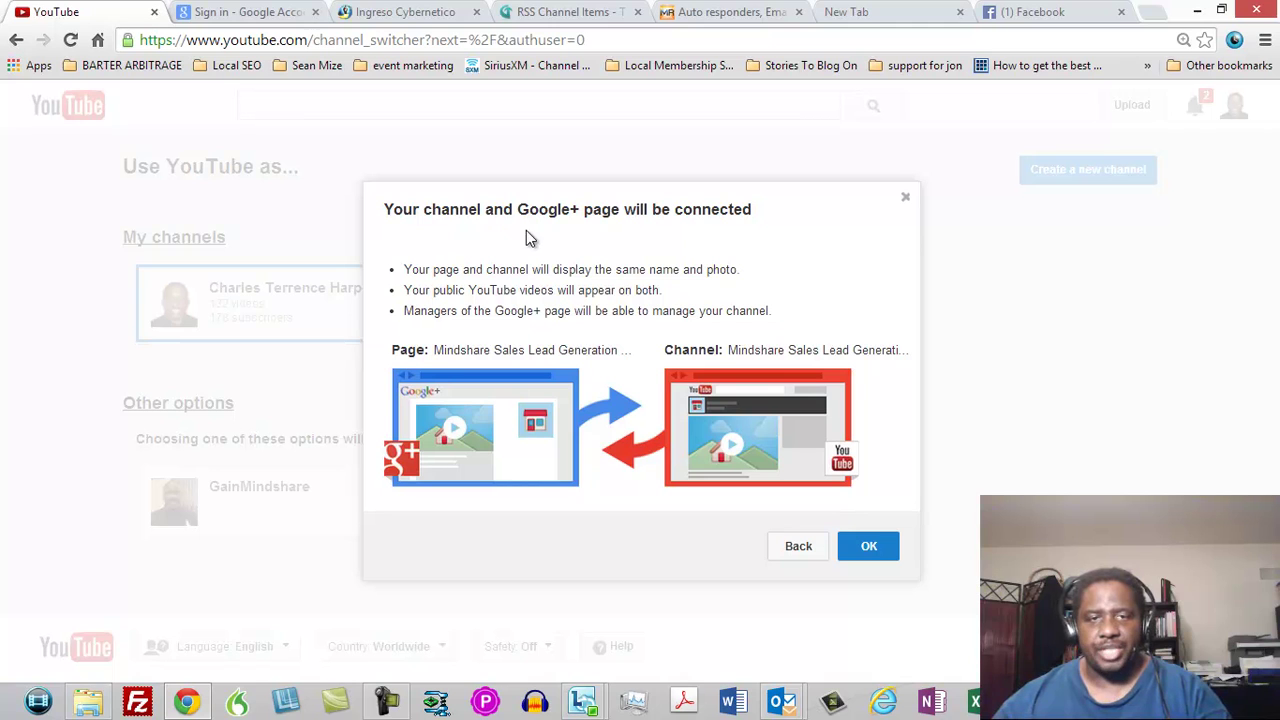
pyautogui.click(868, 548)
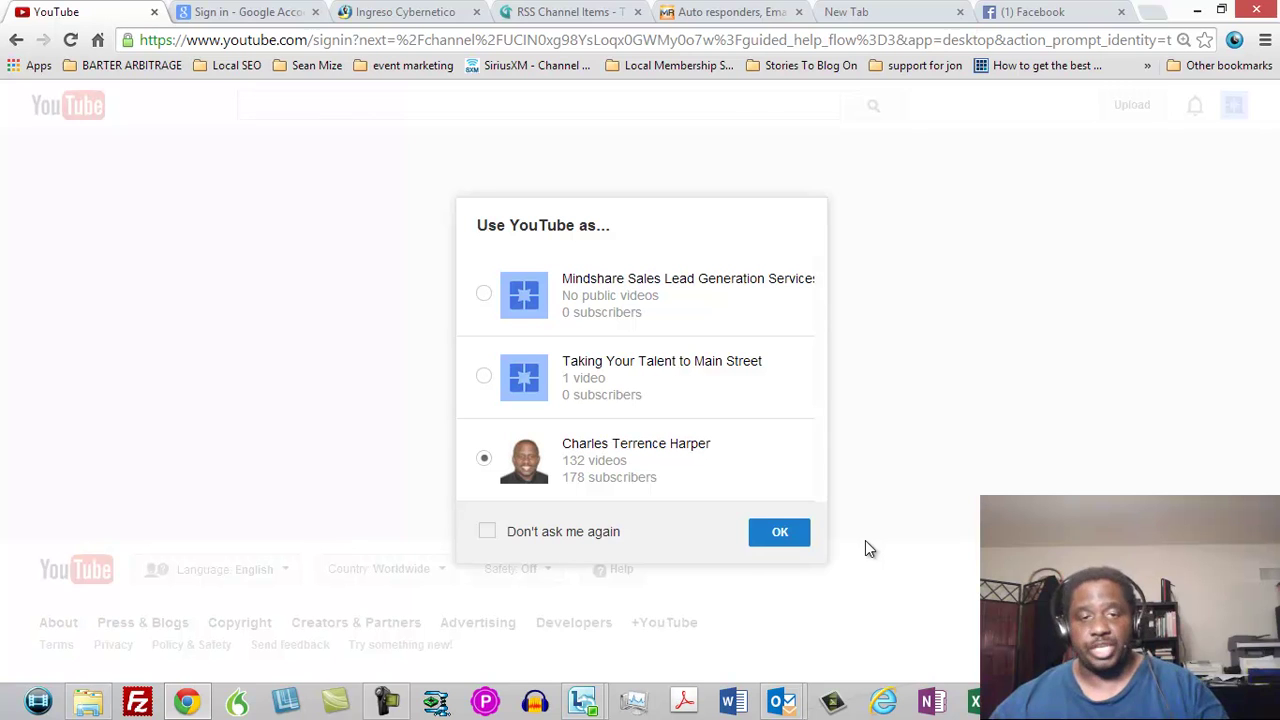
pyautogui.click(482, 296)
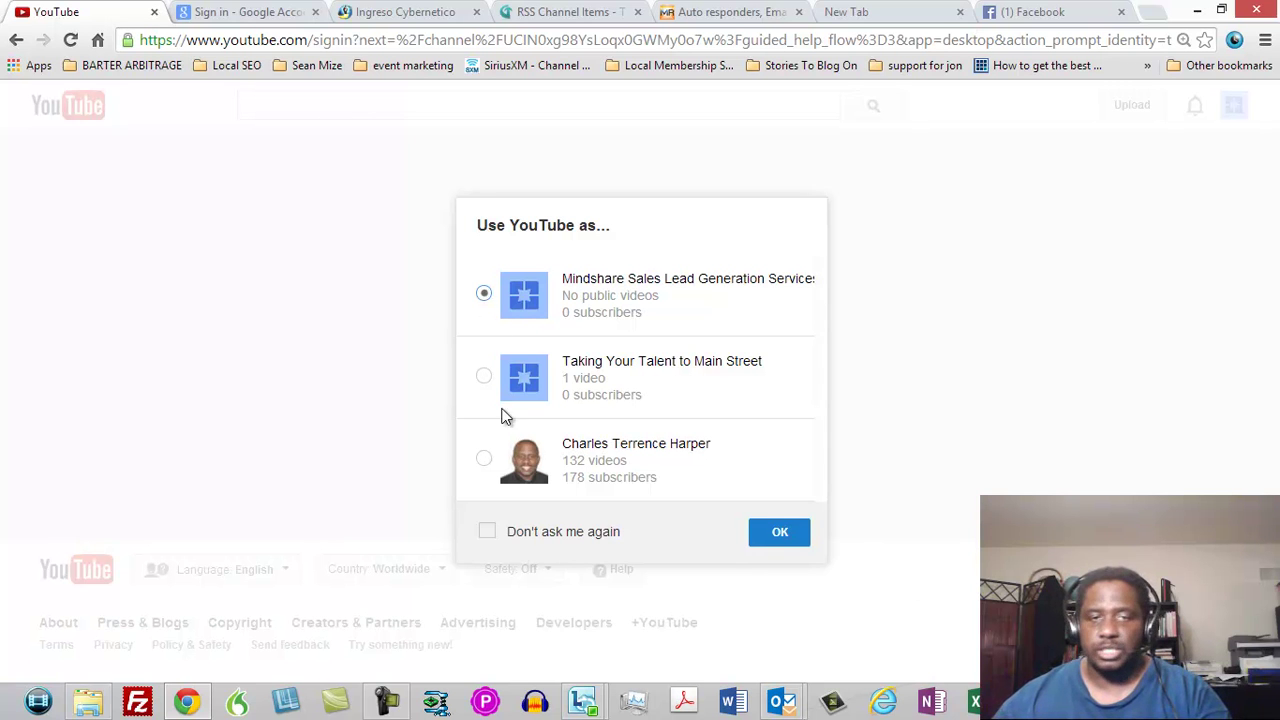
pyautogui.click(770, 533)
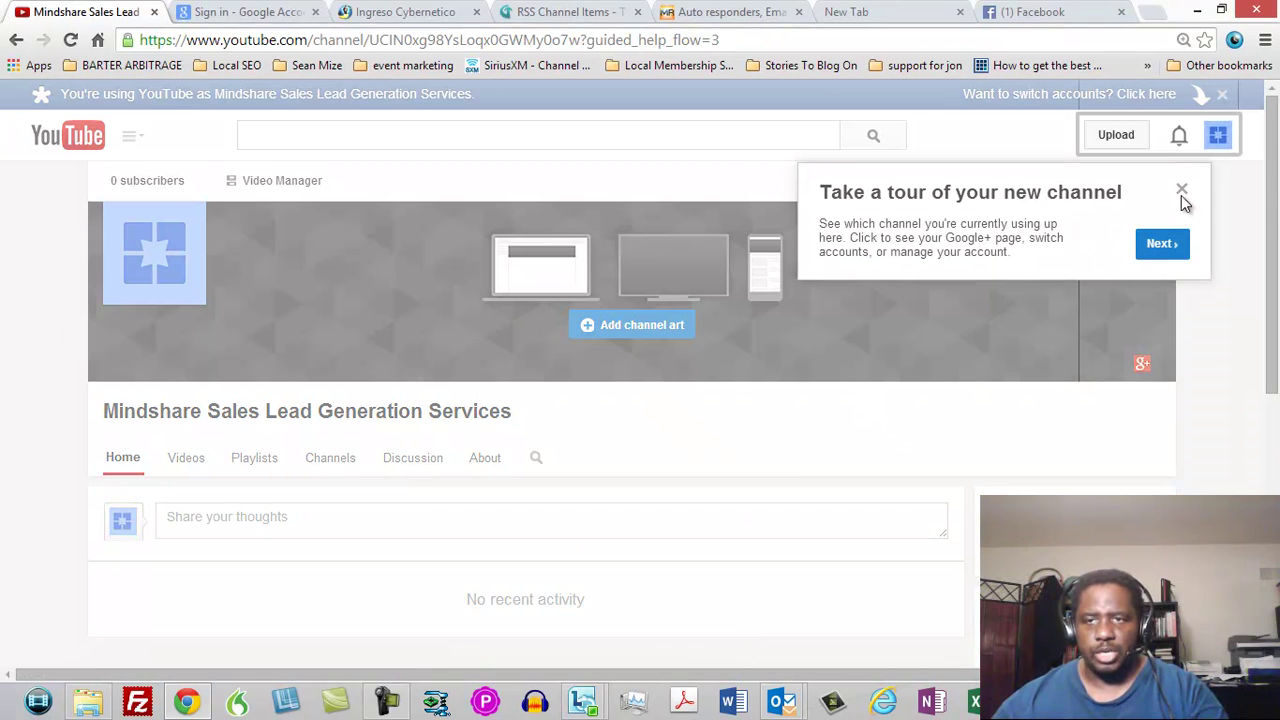
# - Close the 'Take a tour' popup on the new Mindshare channel
pyautogui.click(1181, 195)
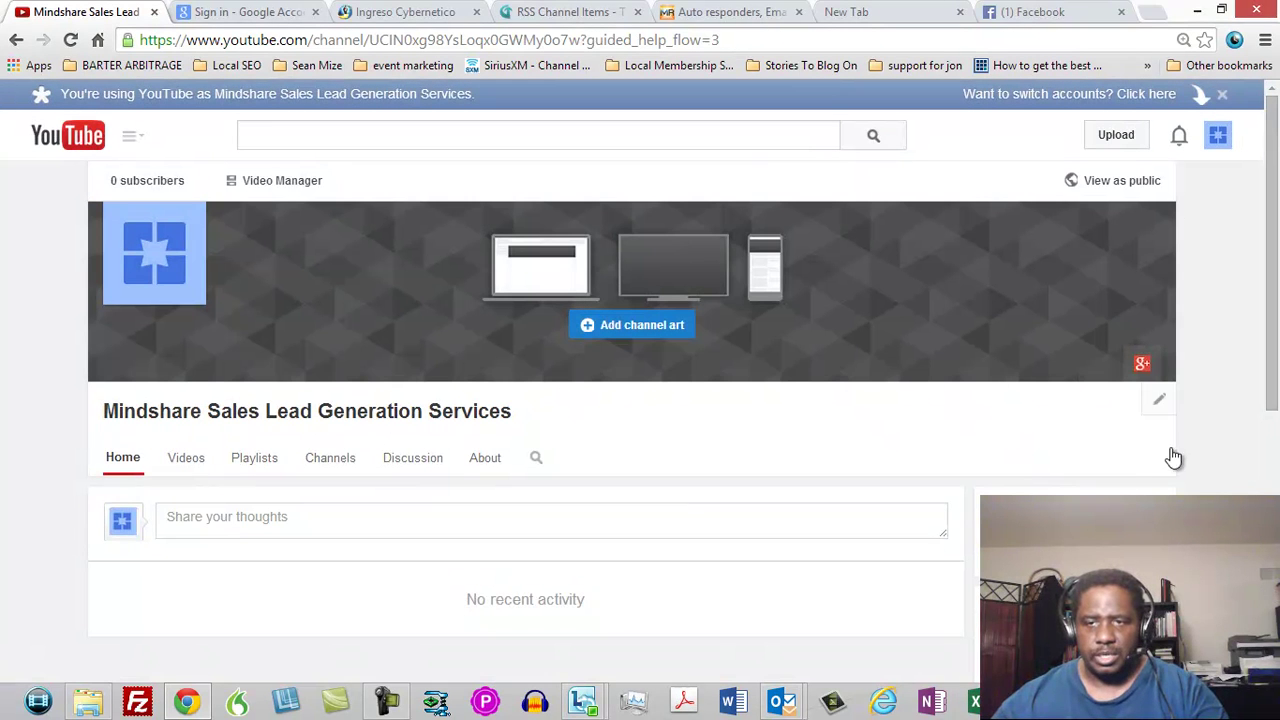
pyautogui.moveTo(1094, 428)
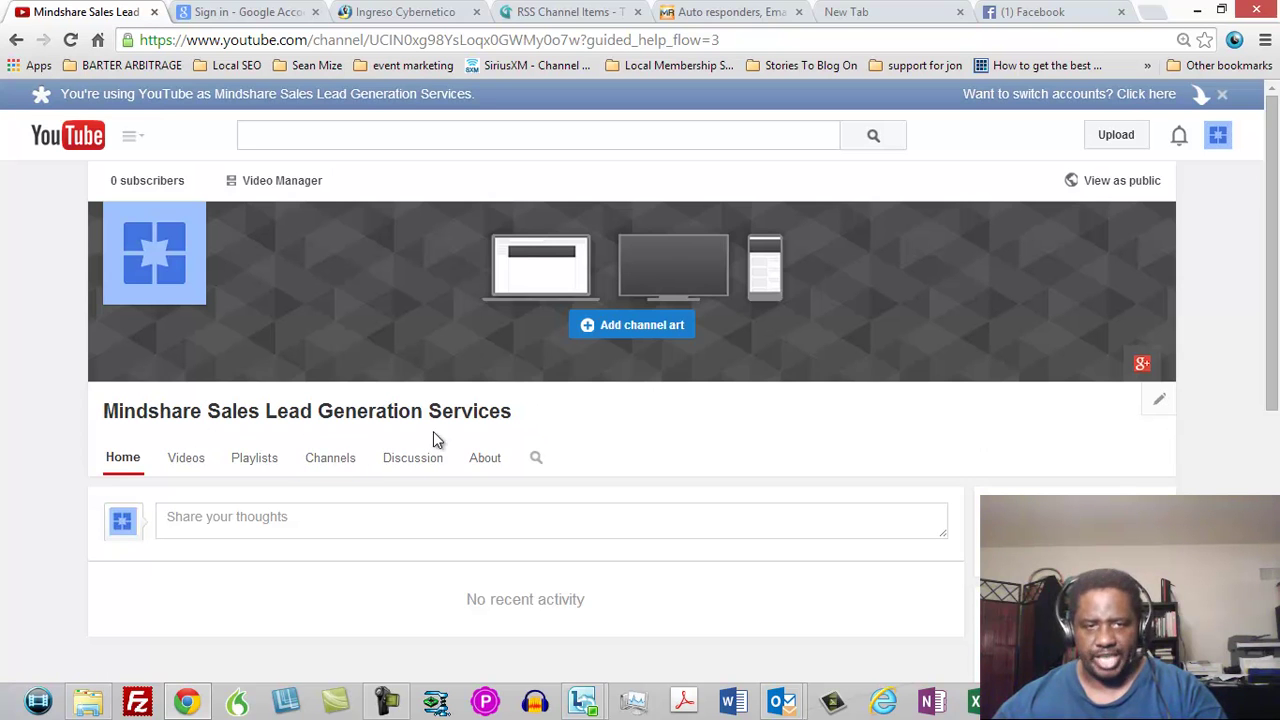
# - Enable the Browse view in the channel navigation settings and save it
pyautogui.click(1156, 400)
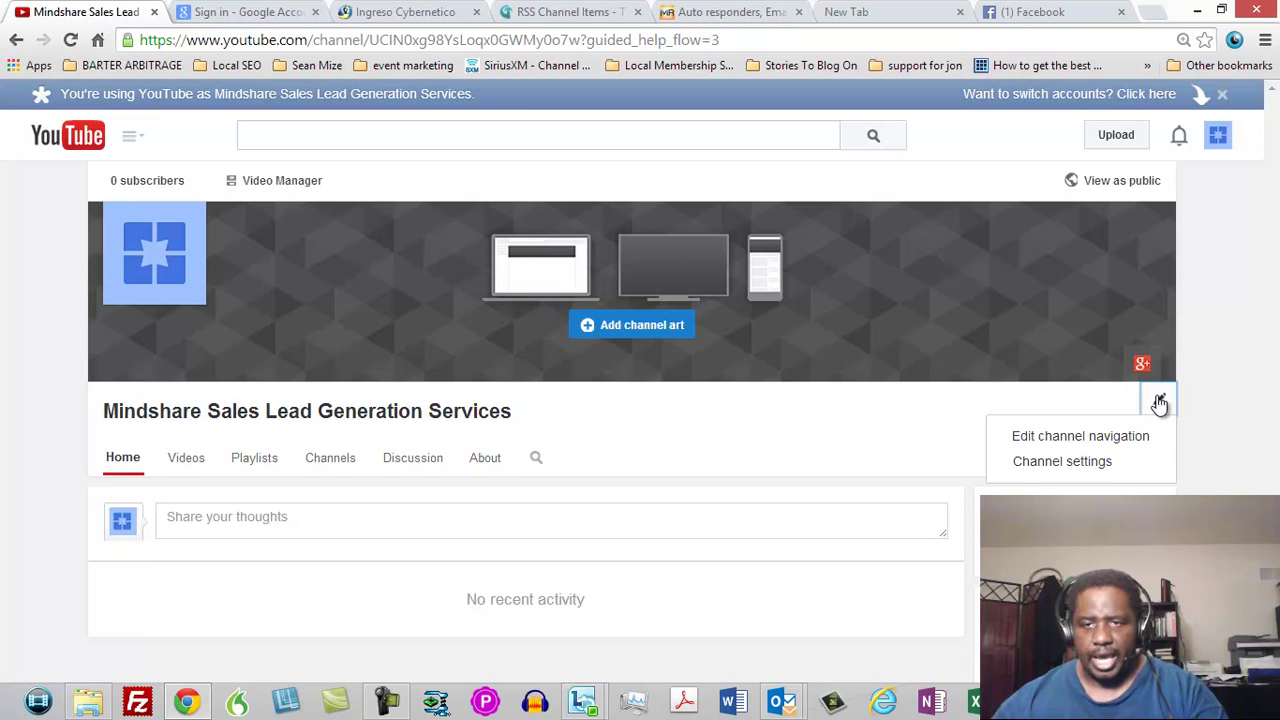
pyautogui.click(1072, 444)
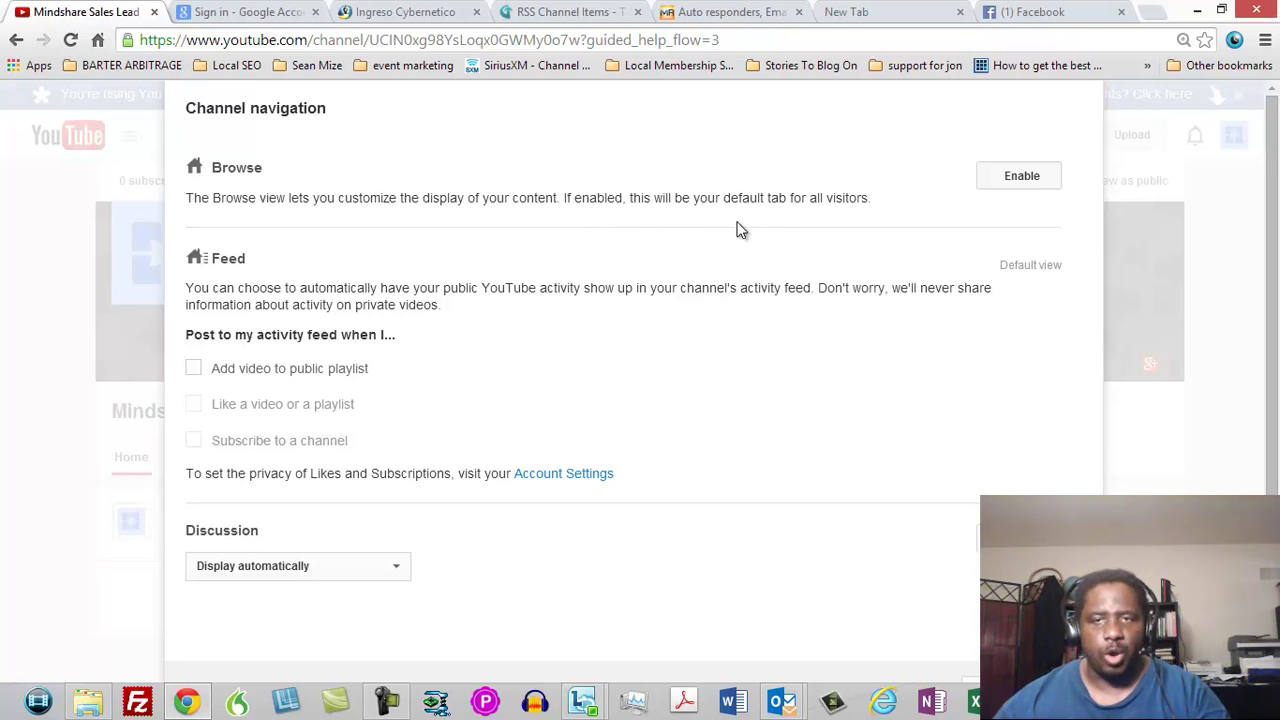
pyautogui.click(1010, 186)
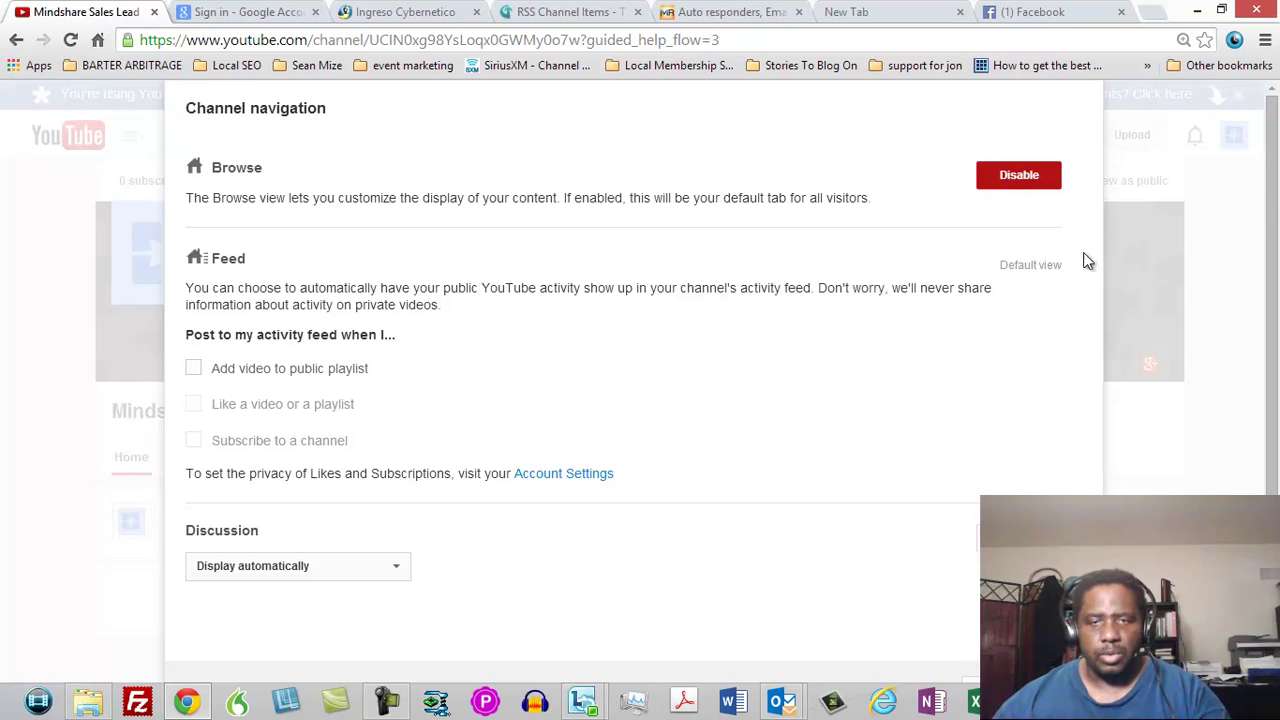
pyautogui.moveTo(1273, 272); pyautogui.dragTo(1092, 478)
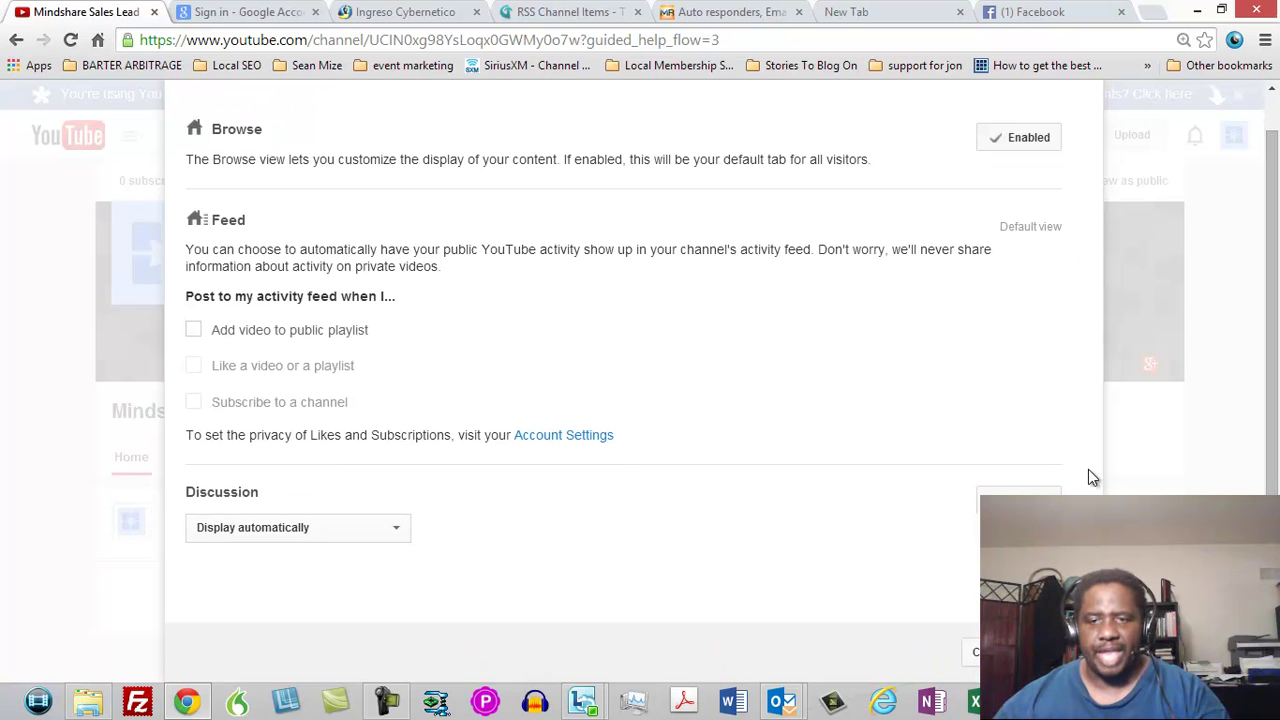
pyautogui.click(1040, 652)
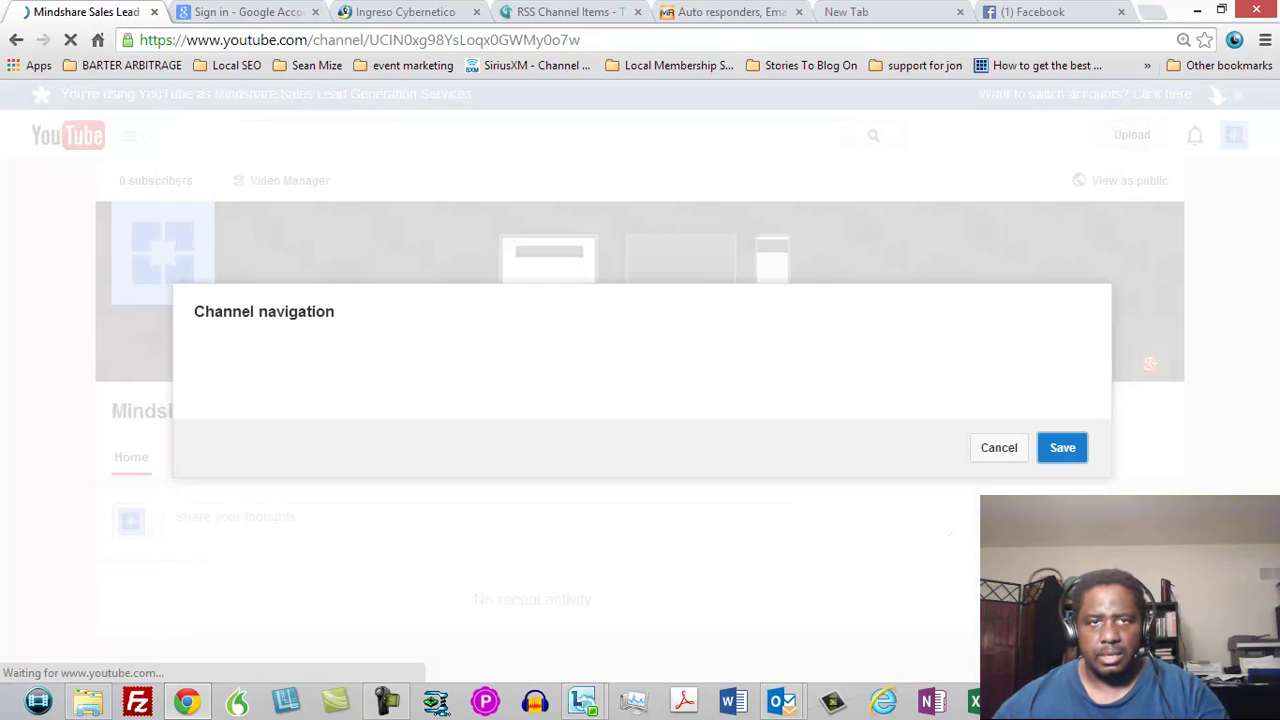
pyautogui.click(1045, 448)
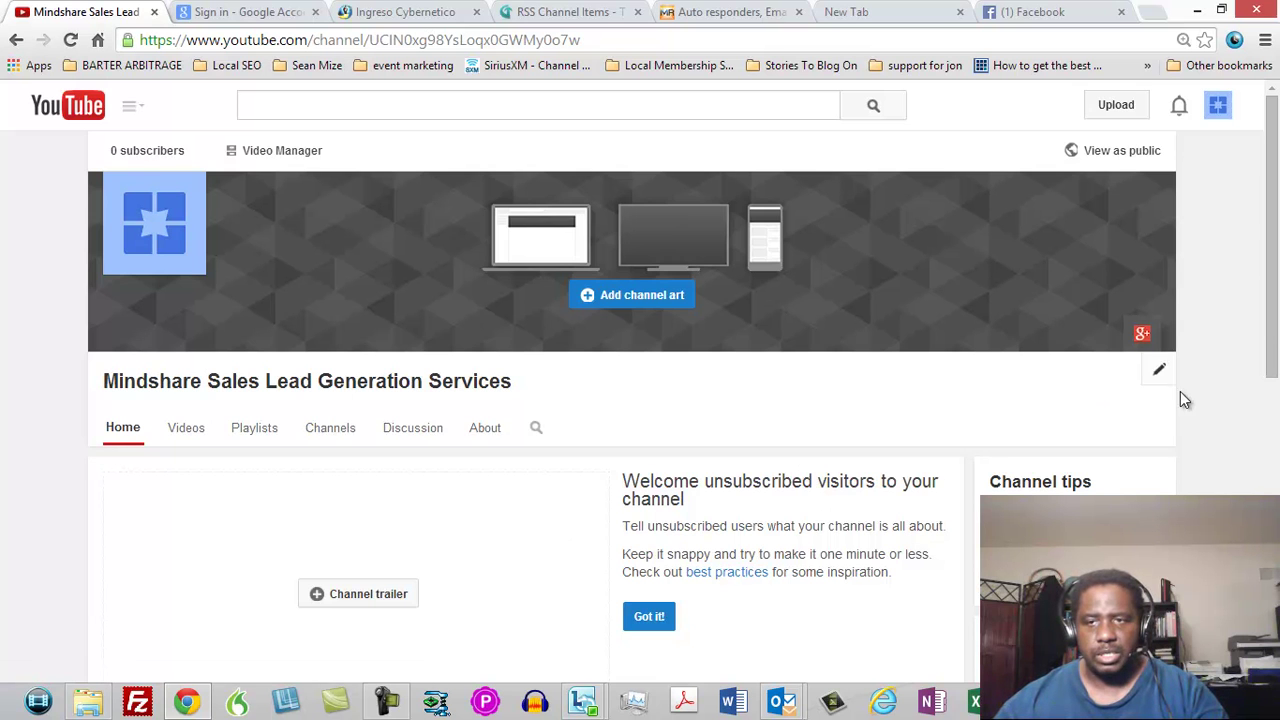
pyautogui.scroll(-2, 1273, 387)
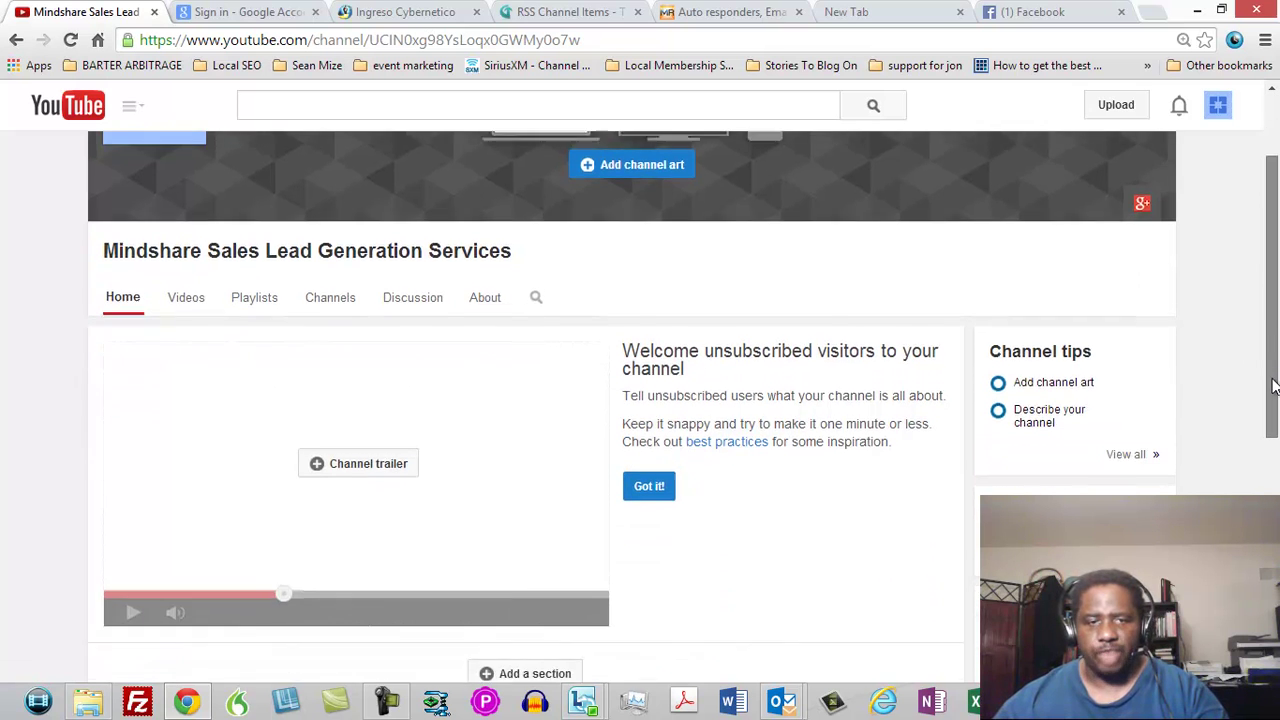
pyautogui.scroll(-1, 1273, 387)
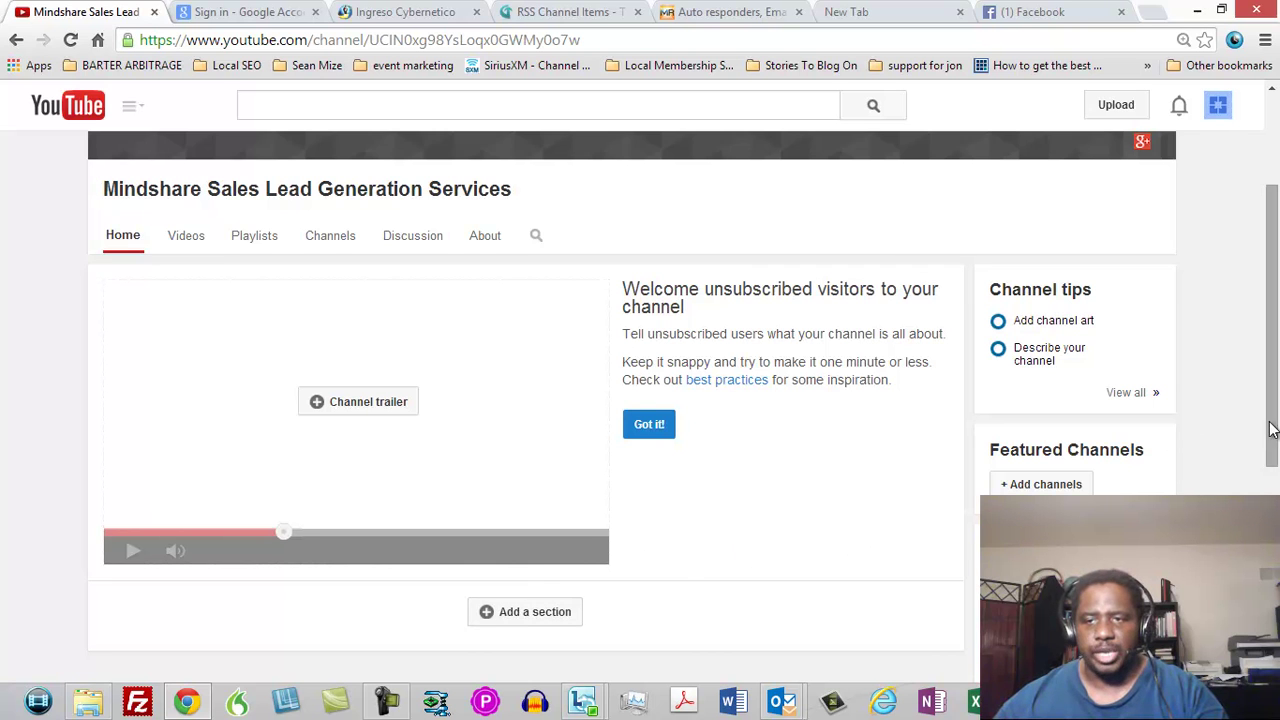
pyautogui.moveTo(1268, 434); pyautogui.dragTo(1270, 395)
pyautogui.scroll(1, 1270, 395)
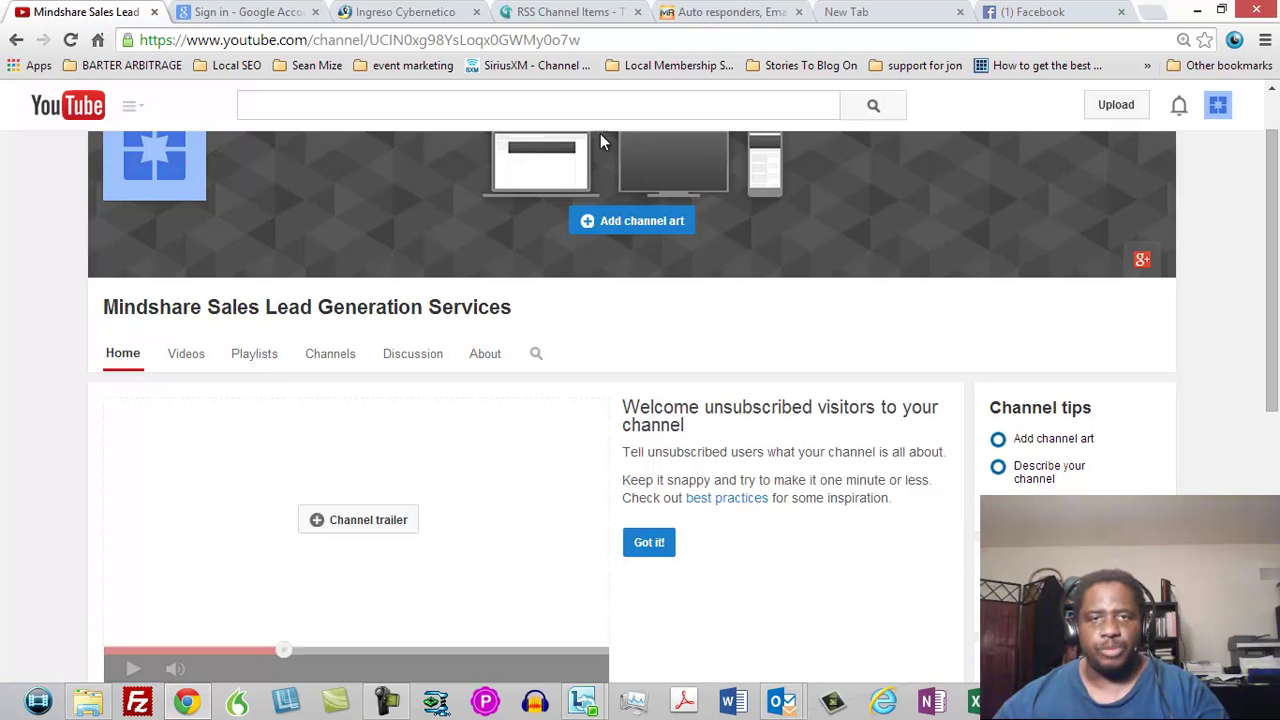
# - Search for 'gainmindshare' and open the Harrisburg Internet Marketing video
pyautogui.click(464, 105)
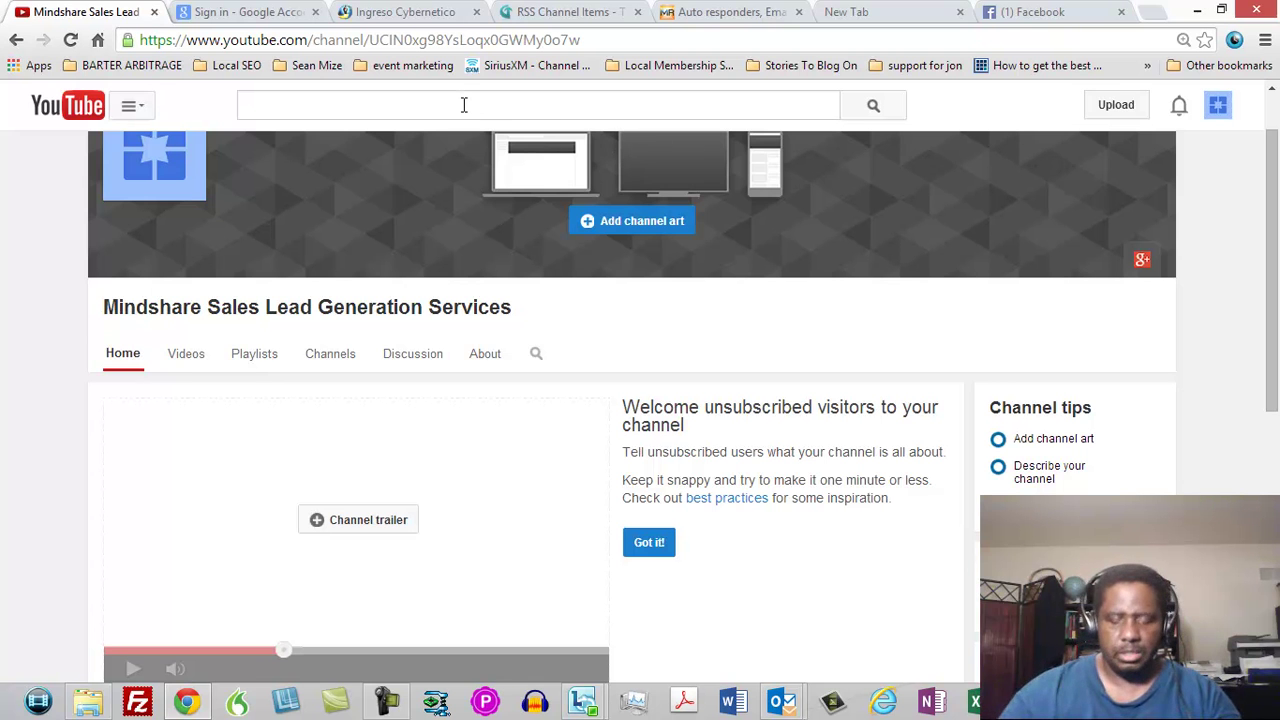
pyautogui.write('gainmin')
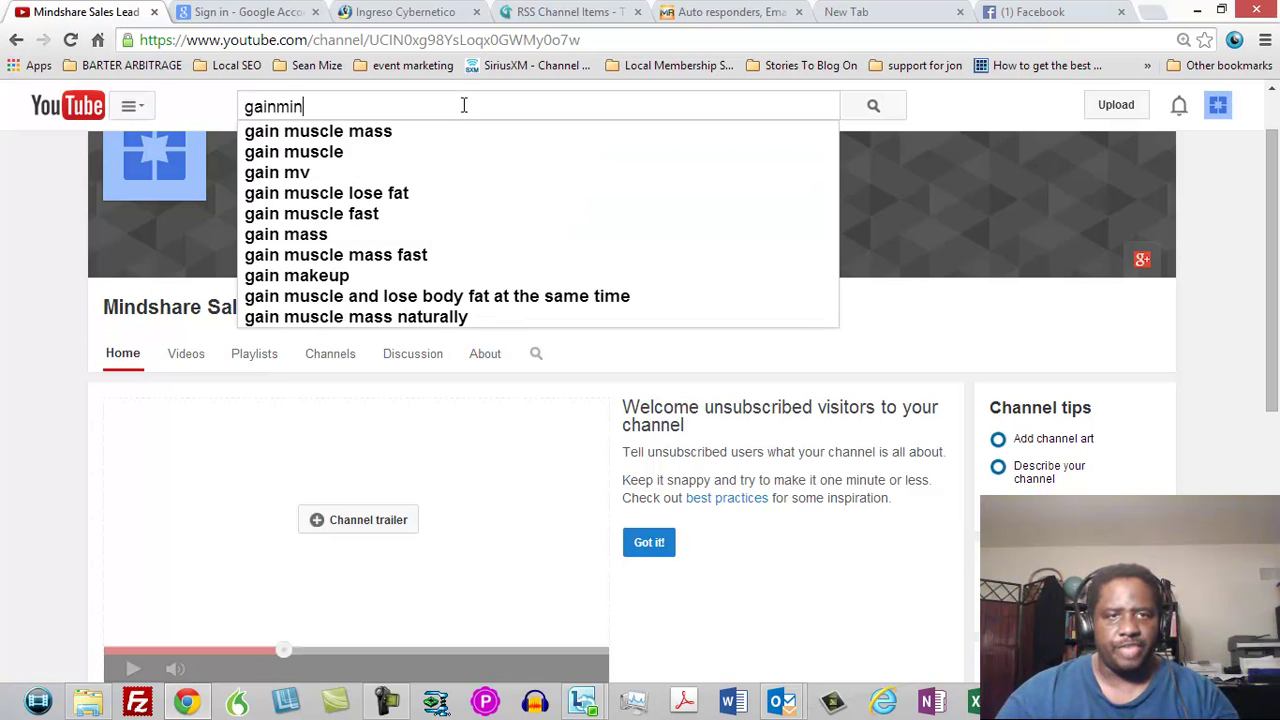
pyautogui.write('dshare')
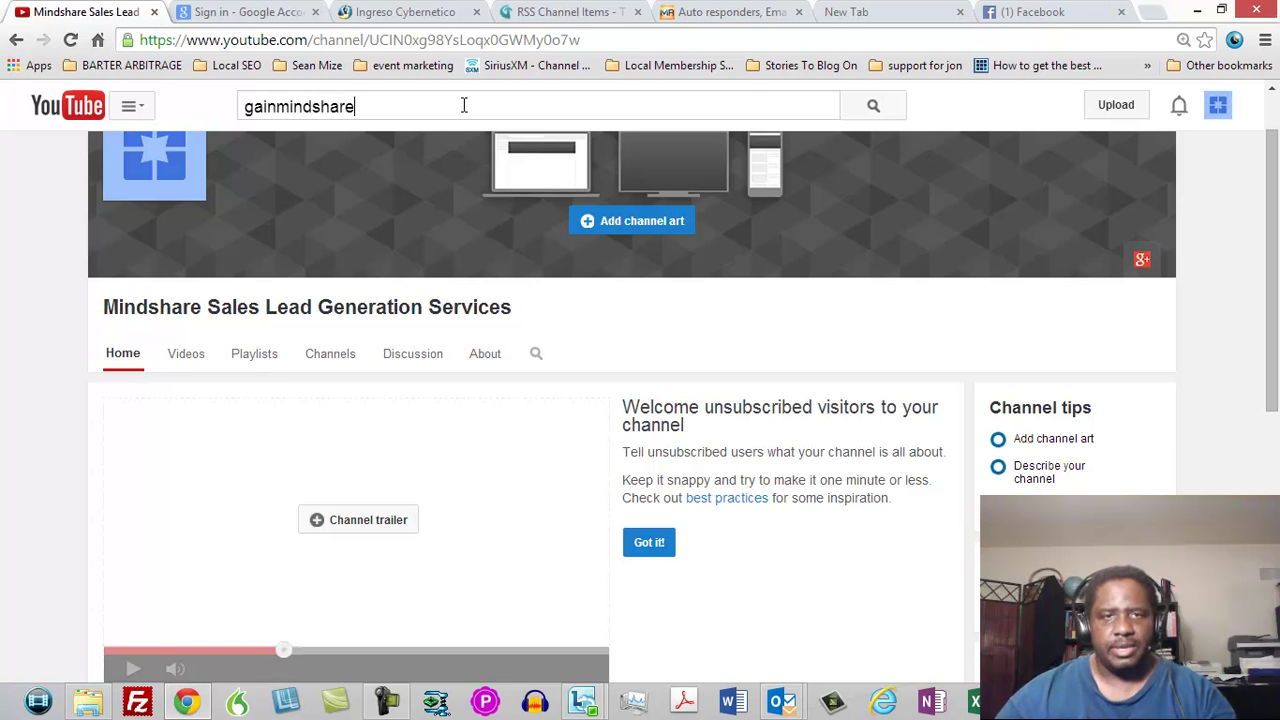
pyautogui.press('Return')
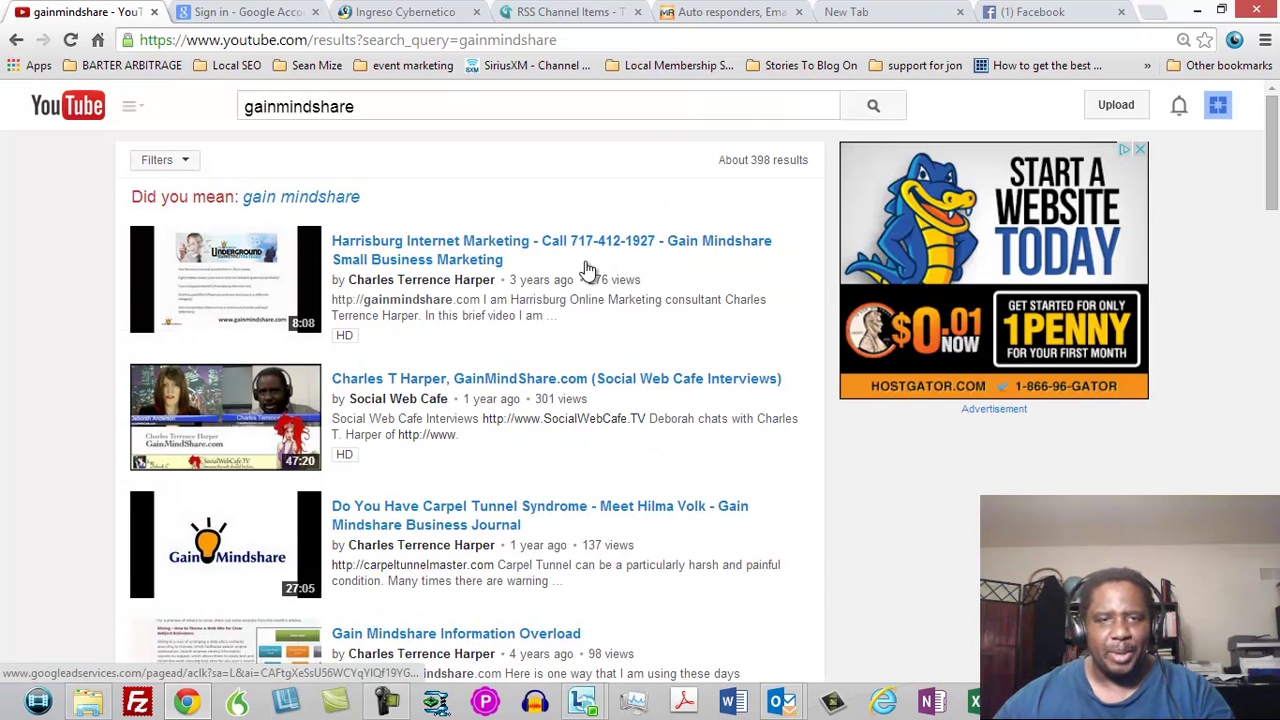
pyautogui.click(519, 245)
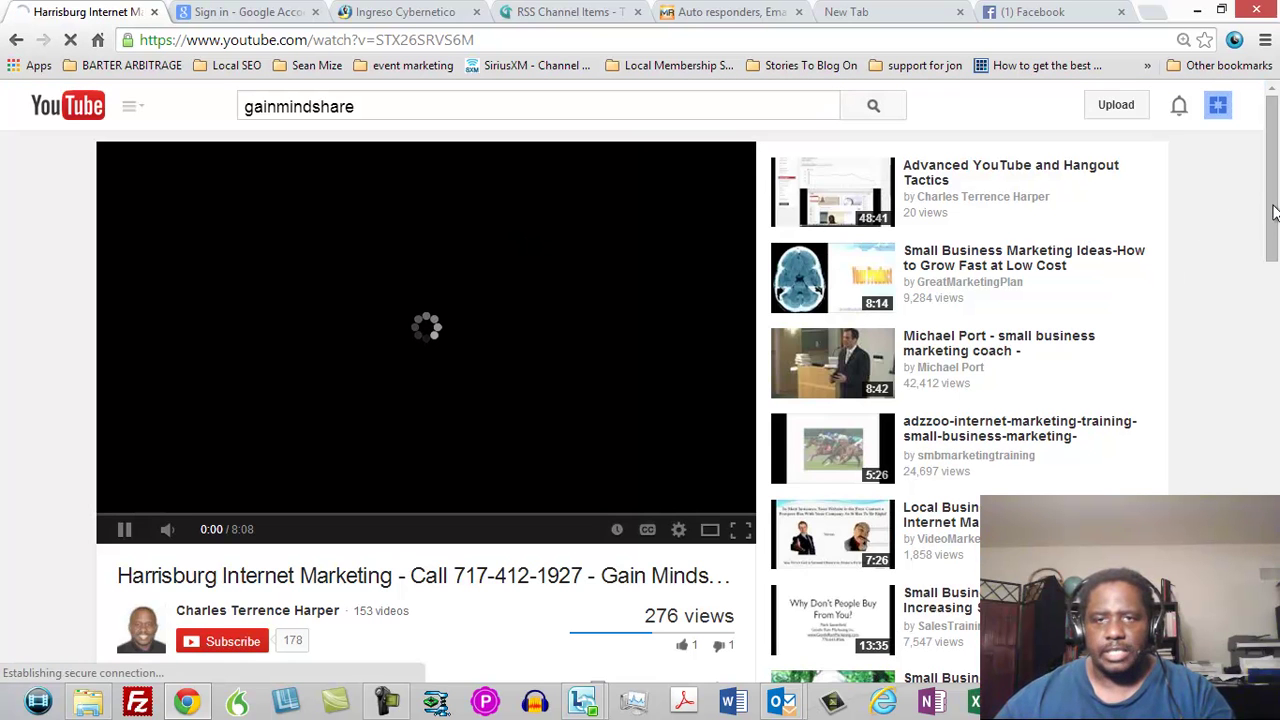
pyautogui.moveTo(1274, 208); pyautogui.dragTo(1272, 235)
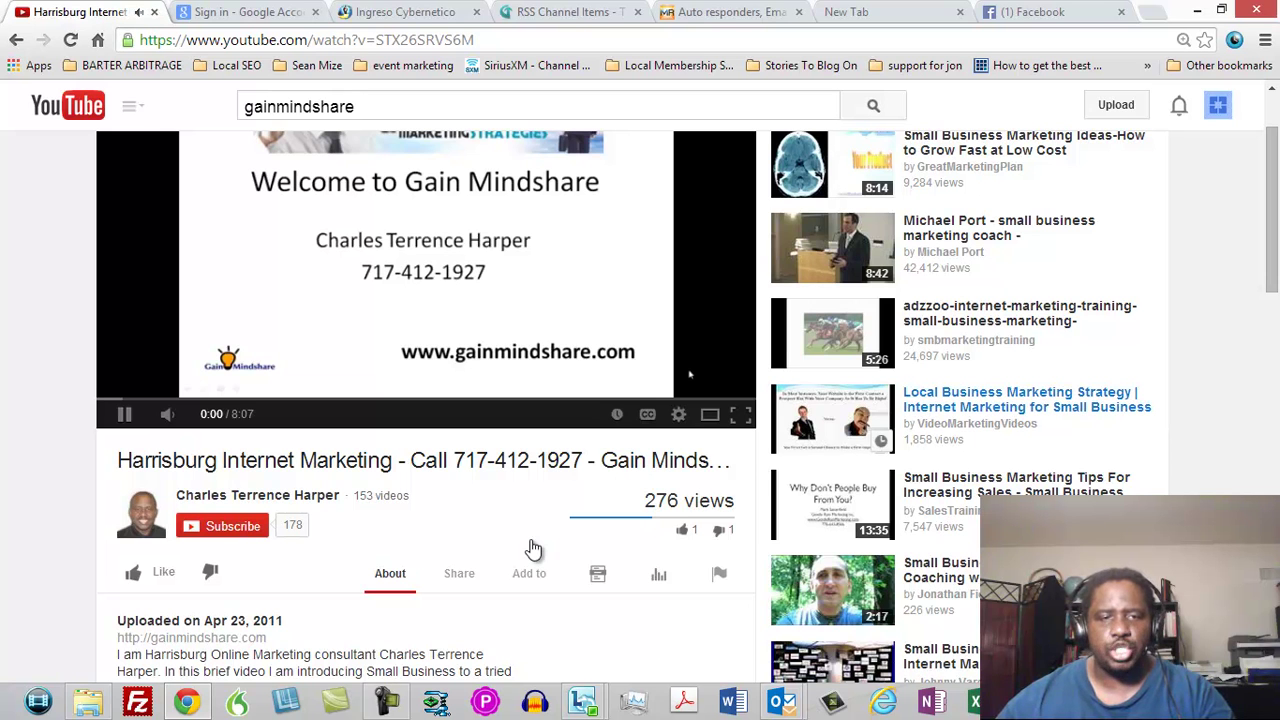
# - Pause the Harrisburg Internet Marketing video and add it to Watch Later
pyautogui.click(124, 414)
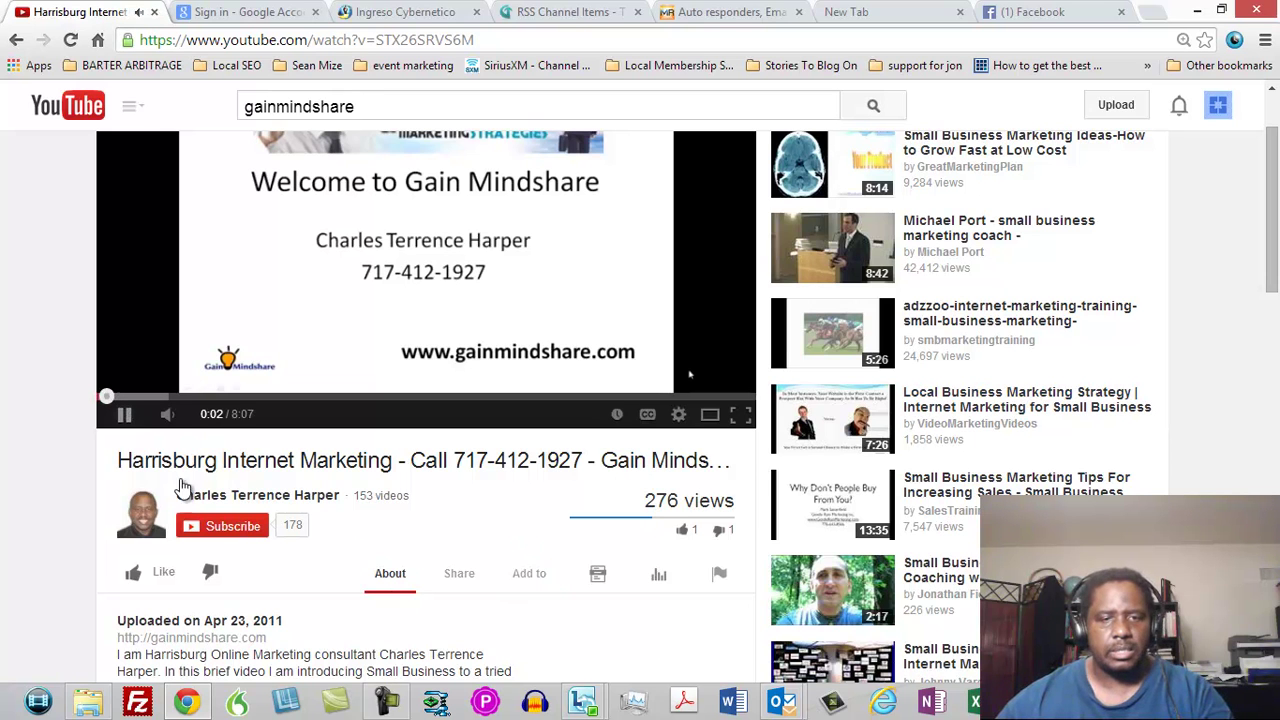
pyautogui.click(531, 582)
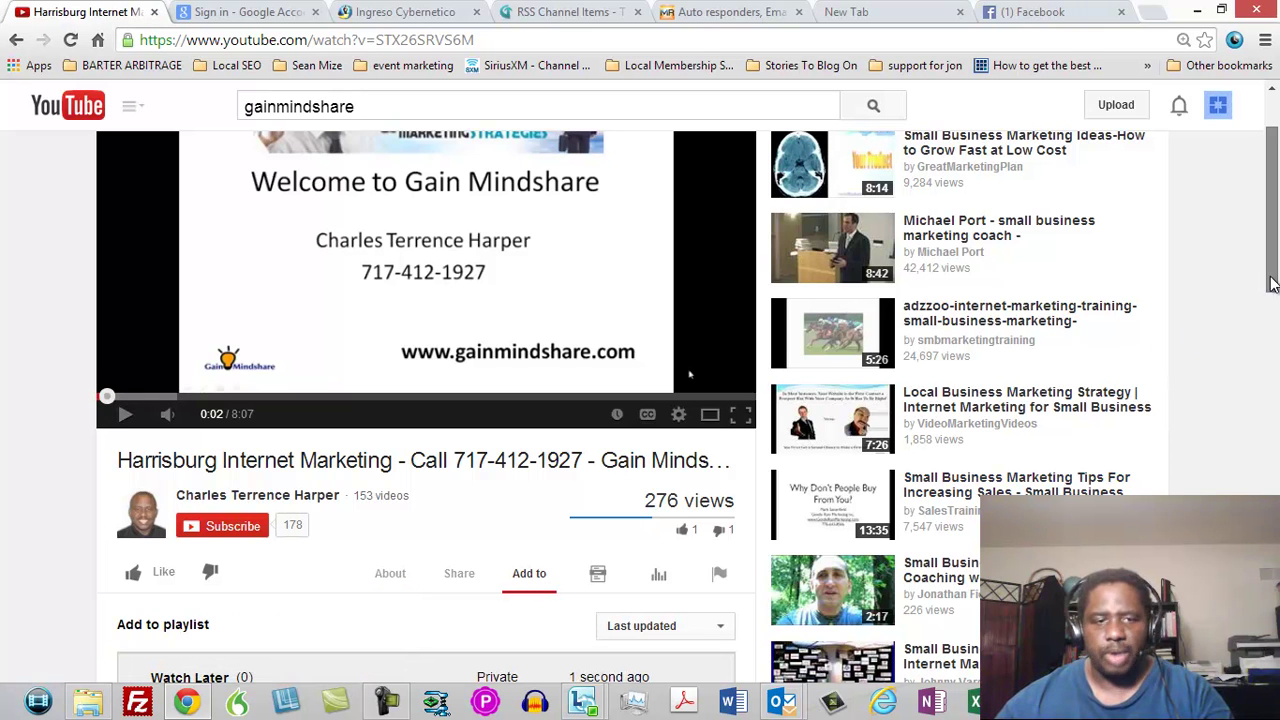
pyautogui.scroll(-3, 1272, 284)
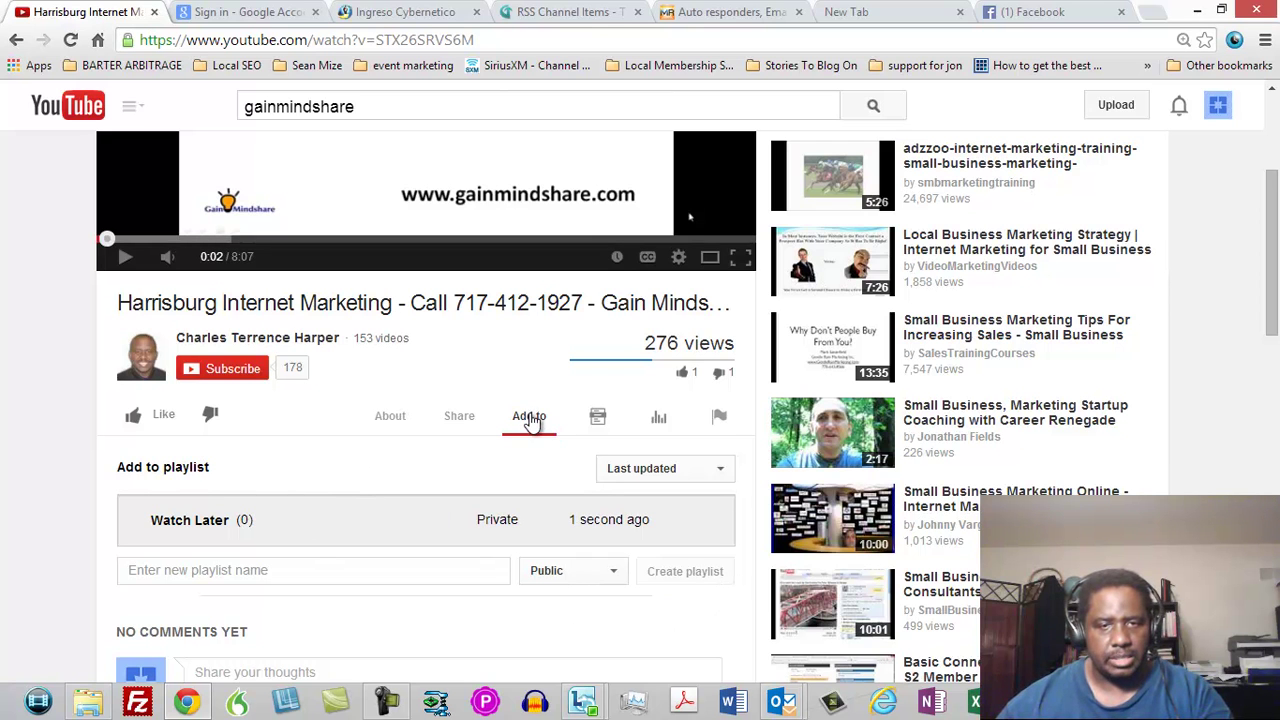
pyautogui.click(248, 567)
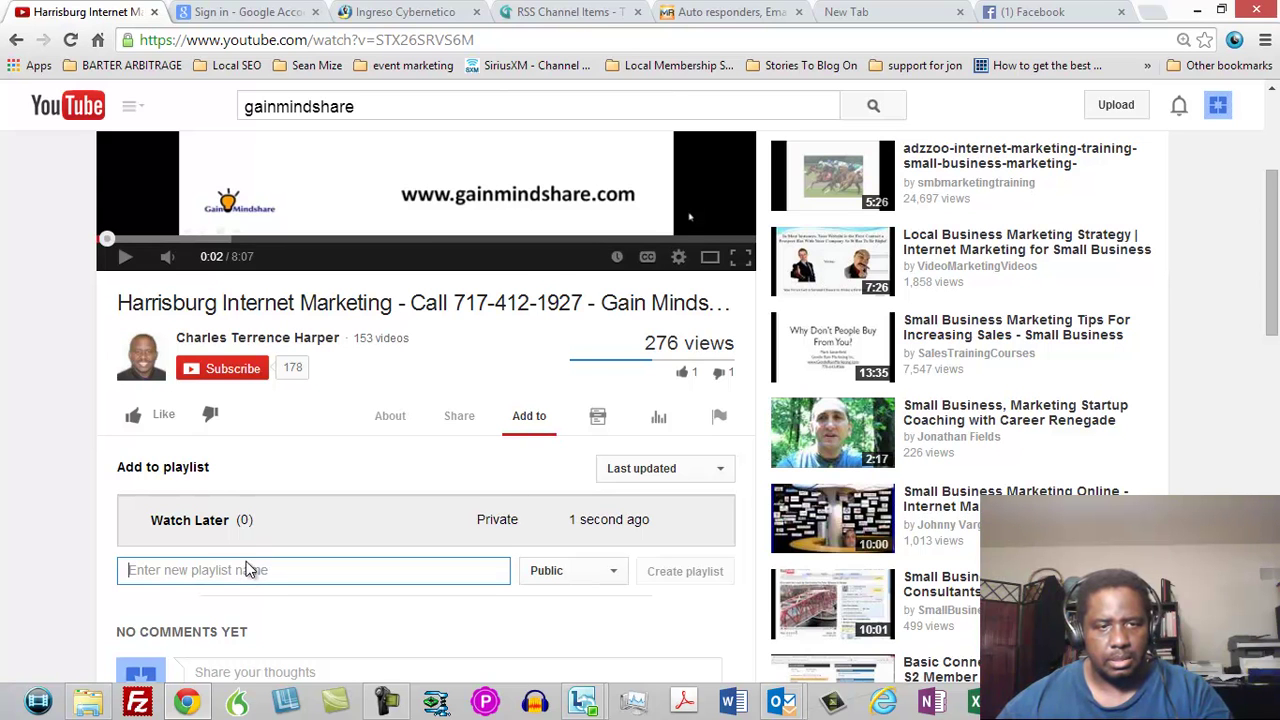
pyautogui.click(158, 467)
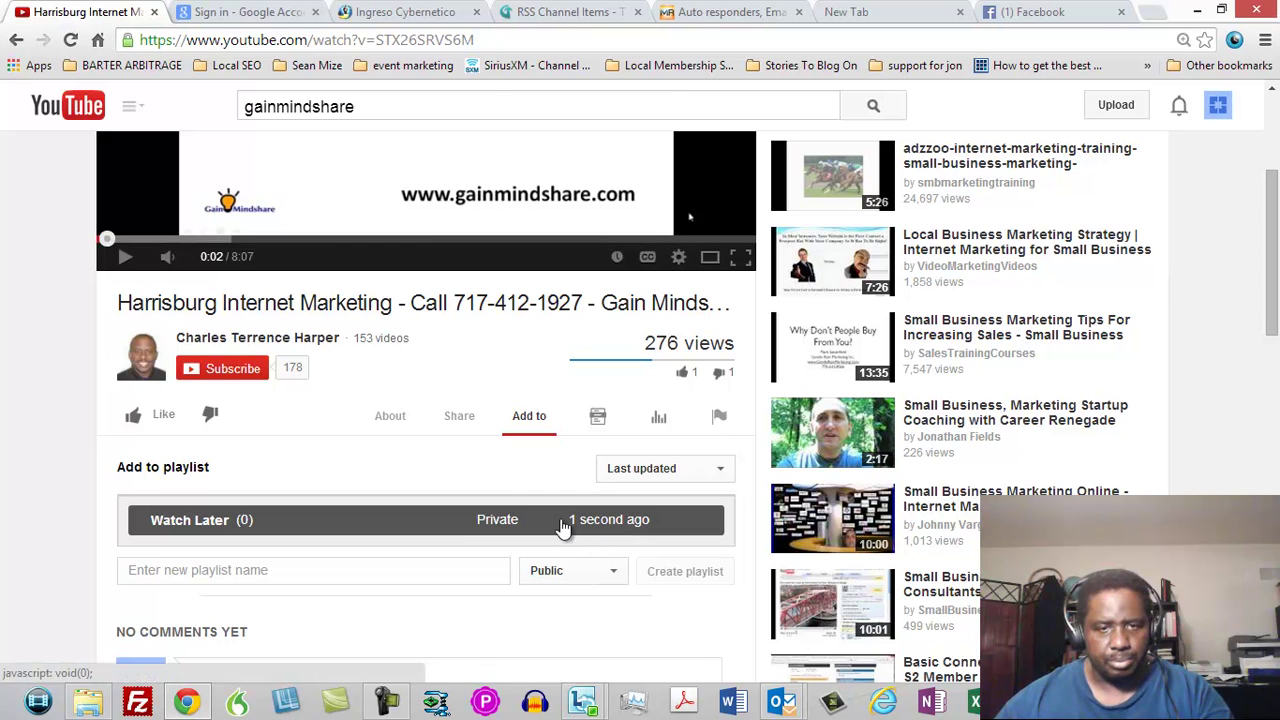
pyautogui.click(594, 524)
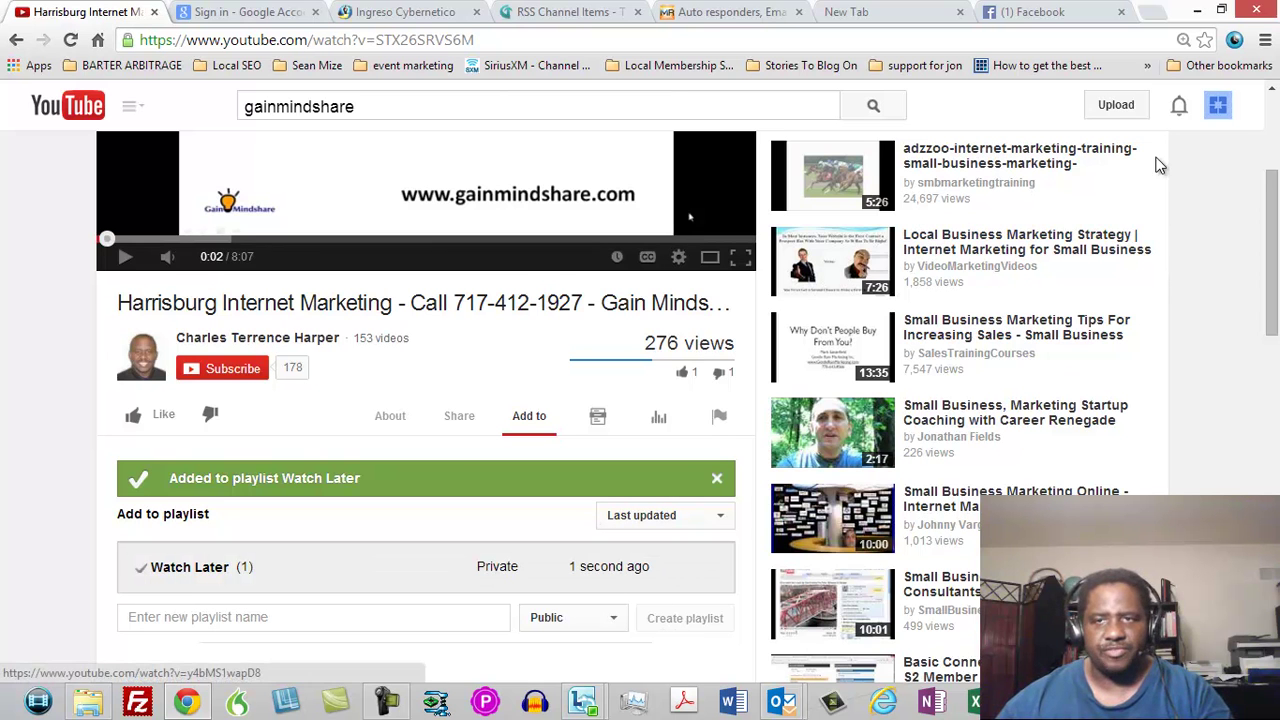
pyautogui.scroll(3, 1275, 118)
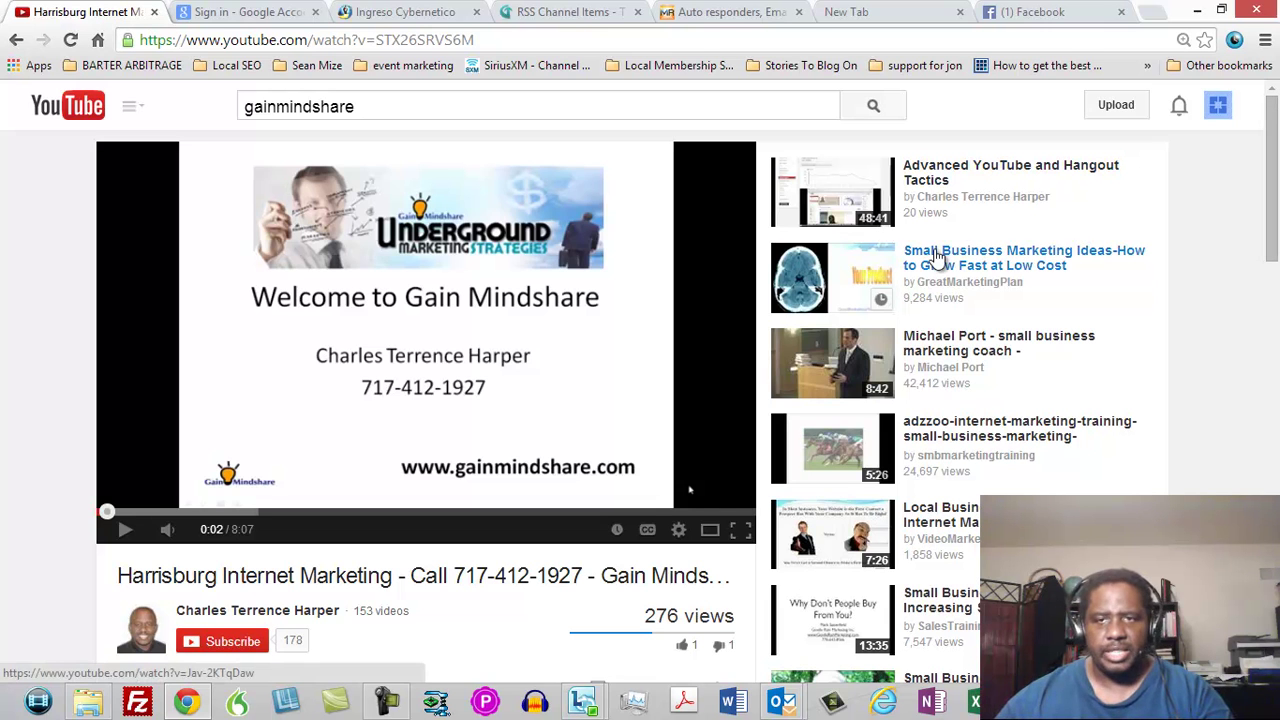
# - Open the Small Business Marketing Ideas video from the sidebar and pause the ad
pyautogui.click(937, 258)
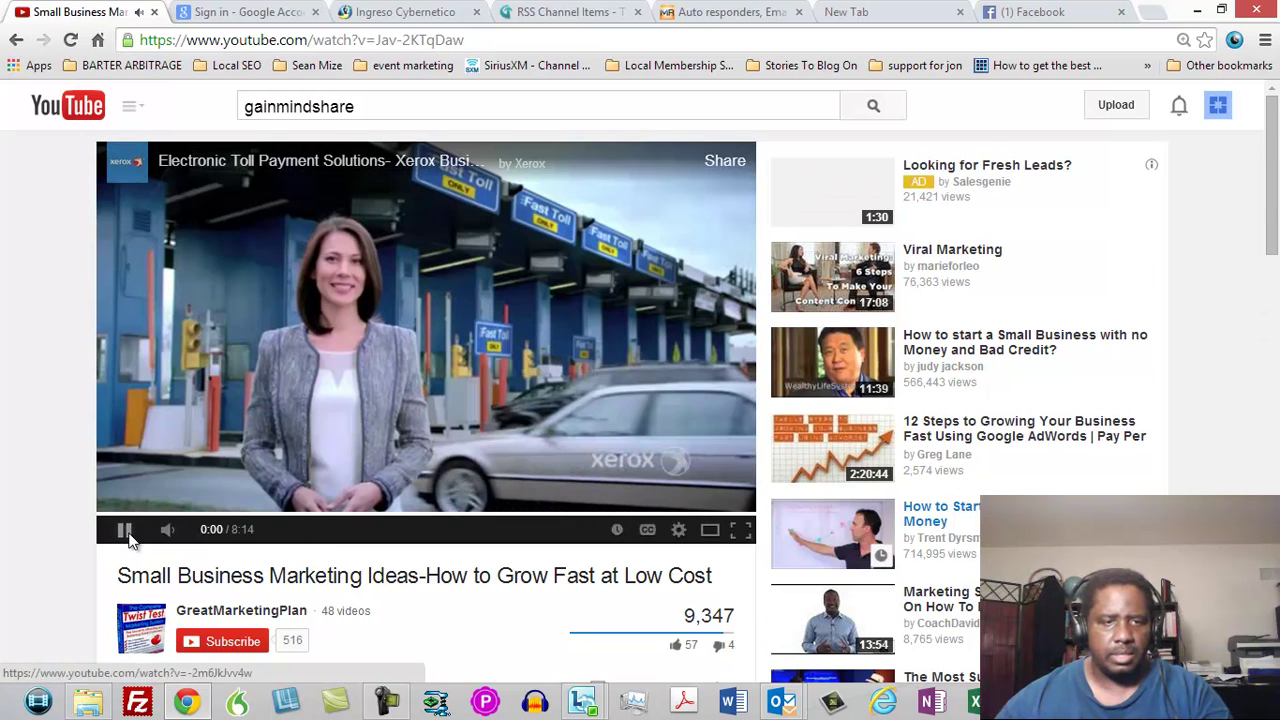
pyautogui.click(127, 533)
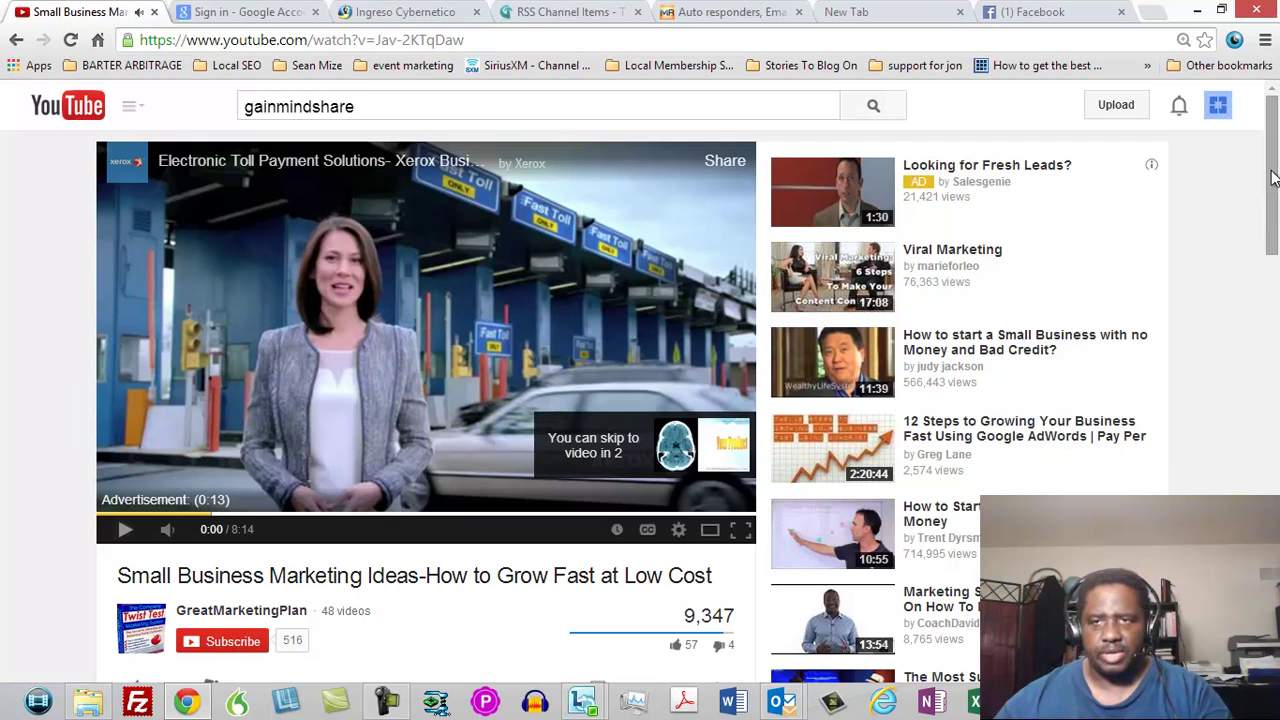
pyautogui.moveTo(1265, 205); pyautogui.dragTo(1271, 297)
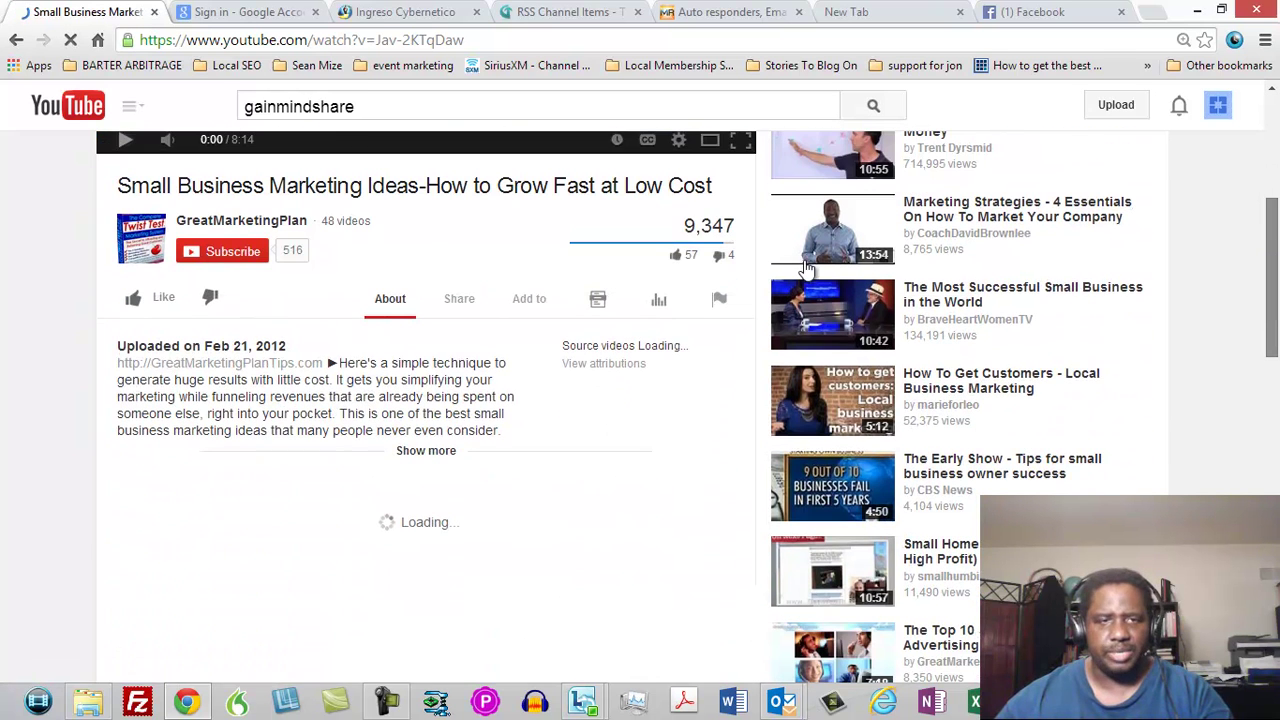
# - Add the video to a new public playlist named 'Small Business'
pyautogui.click(532, 303)
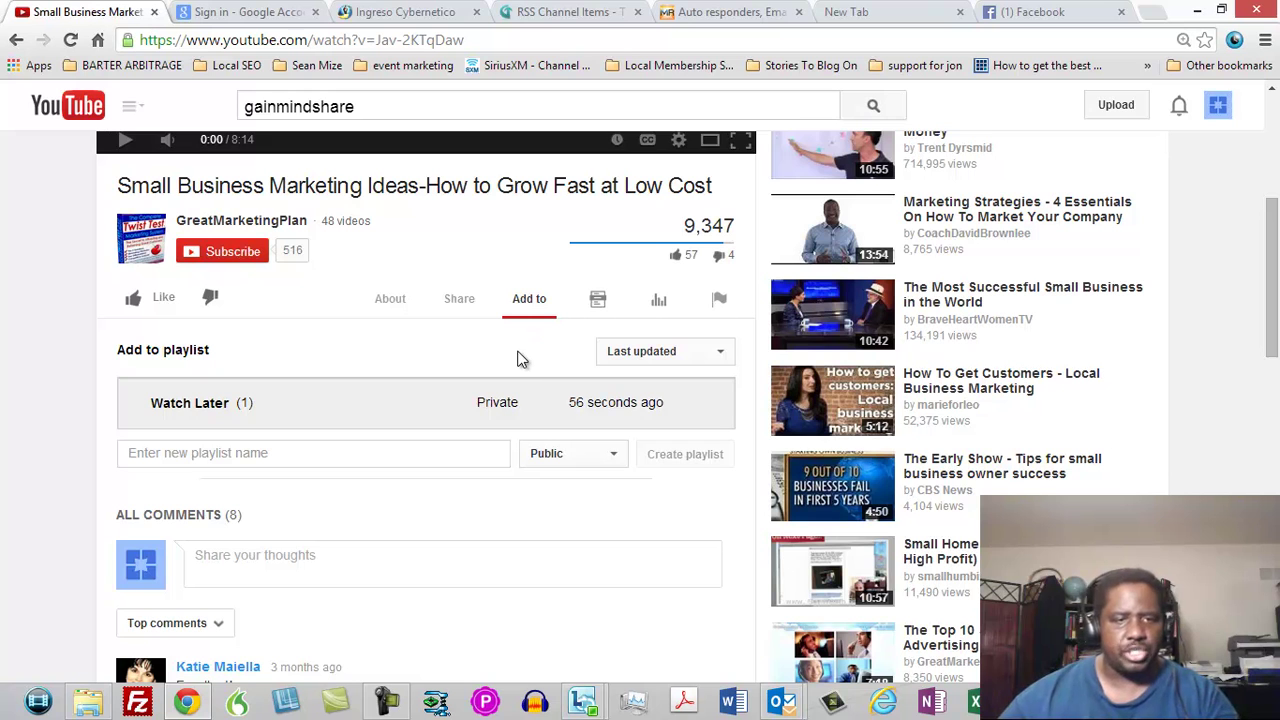
pyautogui.click(470, 402)
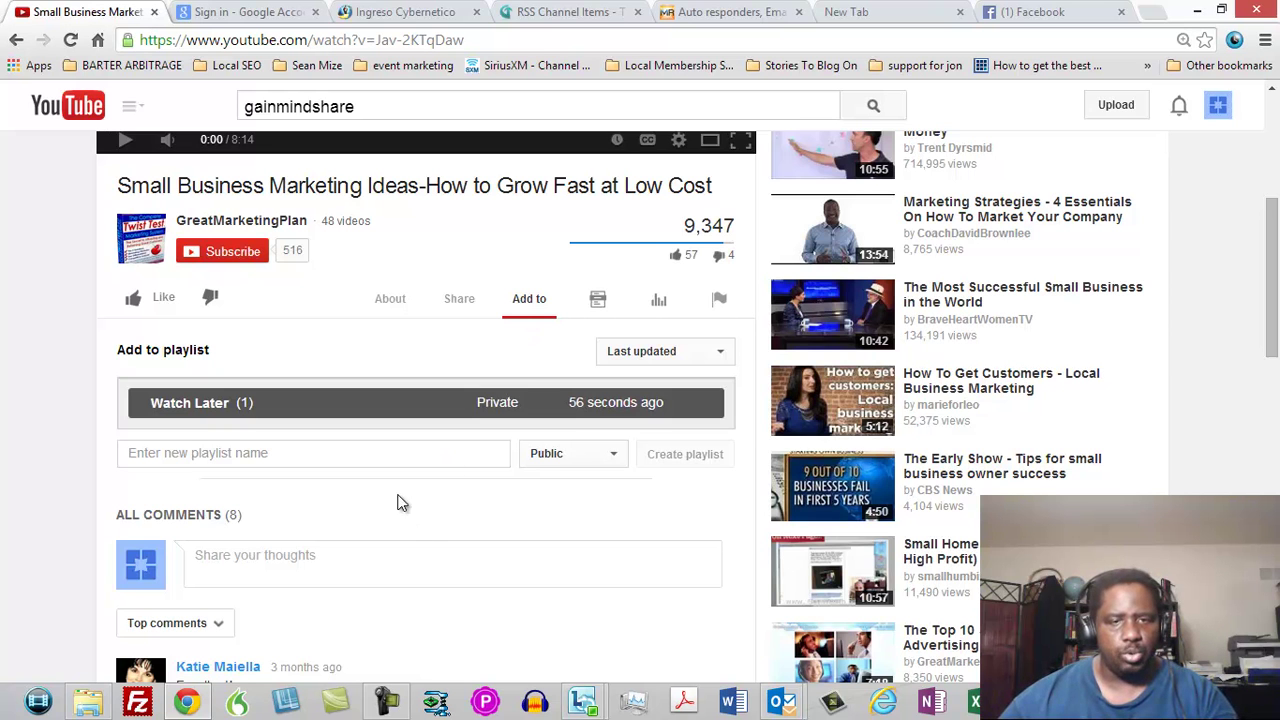
pyautogui.click(269, 450)
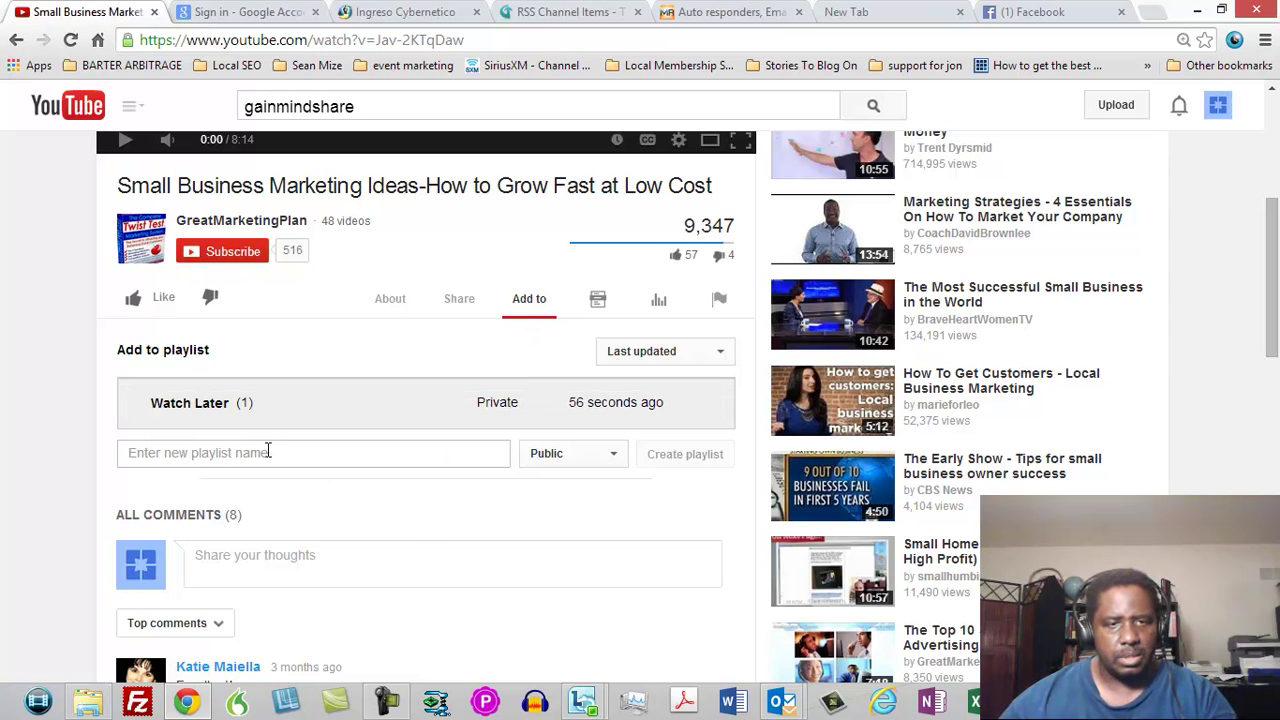
pyautogui.click(268, 452)
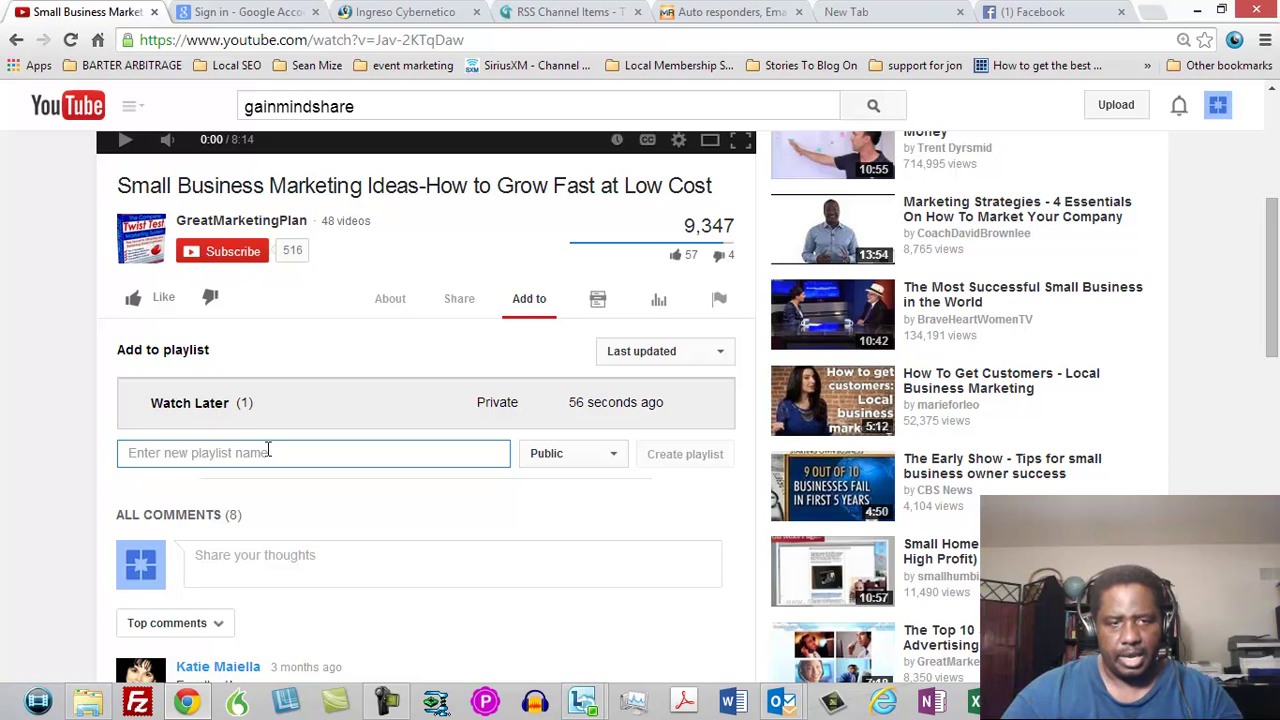
pyautogui.write('Small Bu')
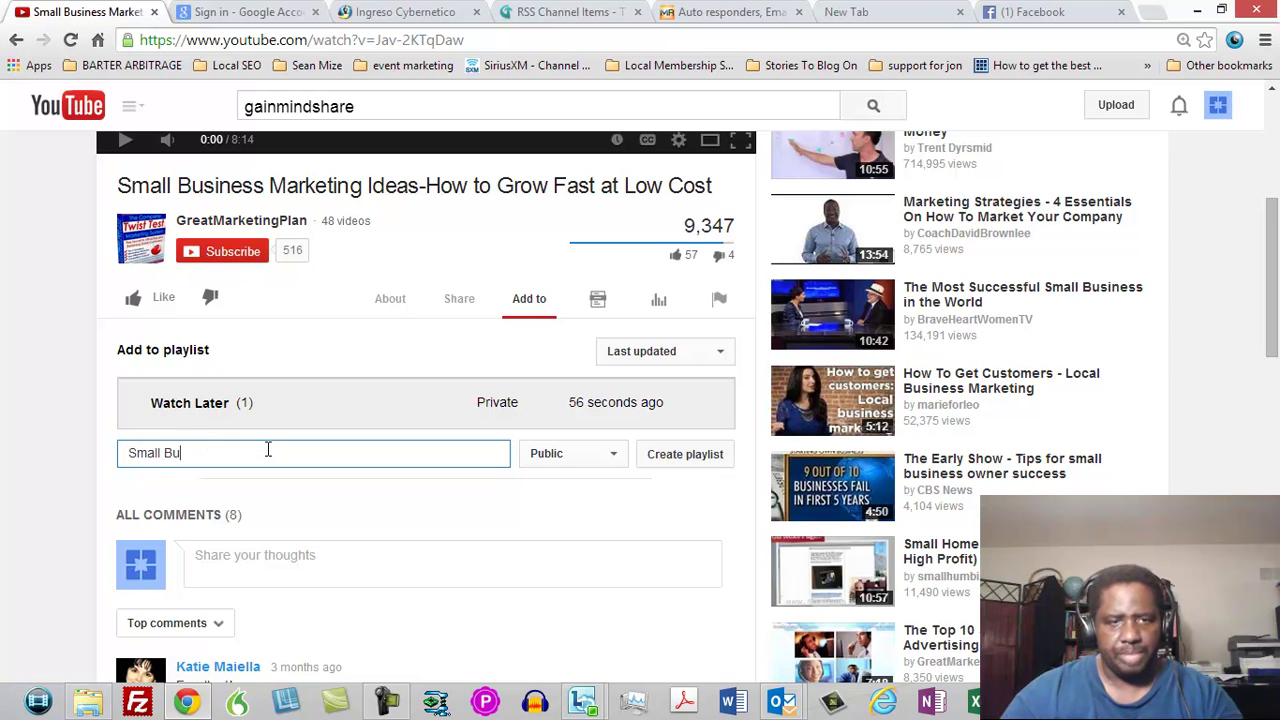
pyautogui.write('sines')
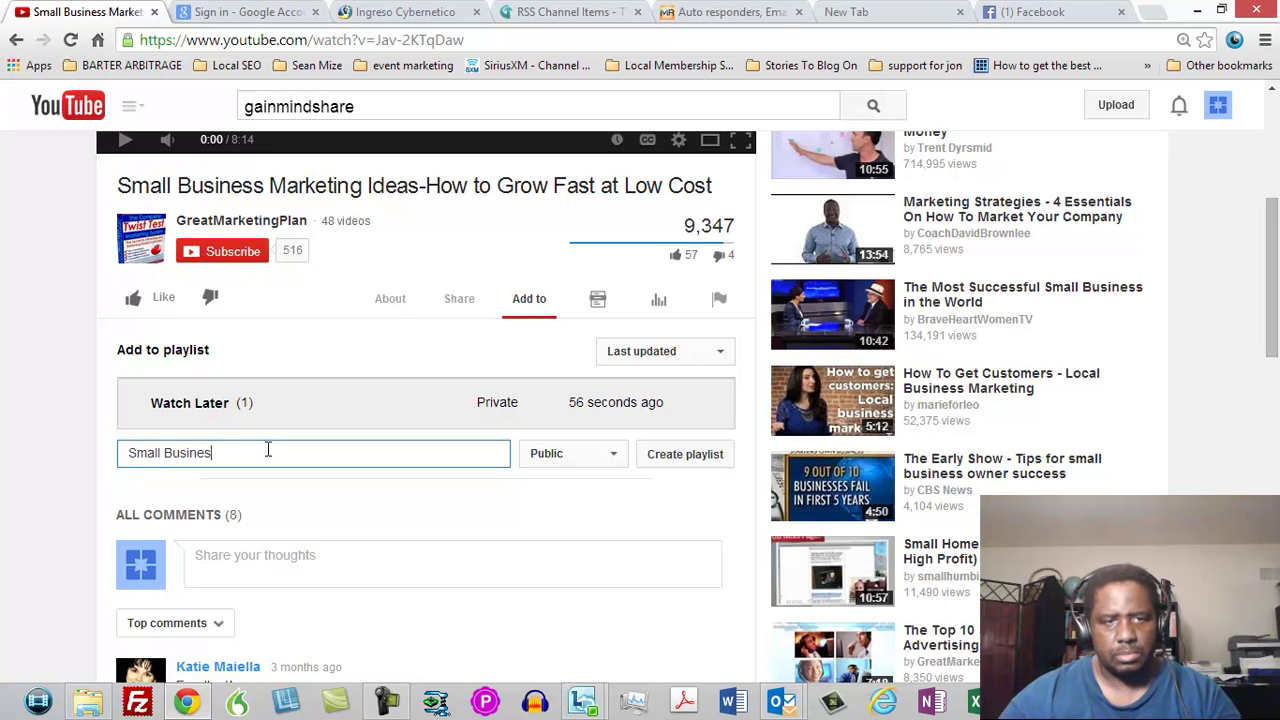
pyautogui.write('s')
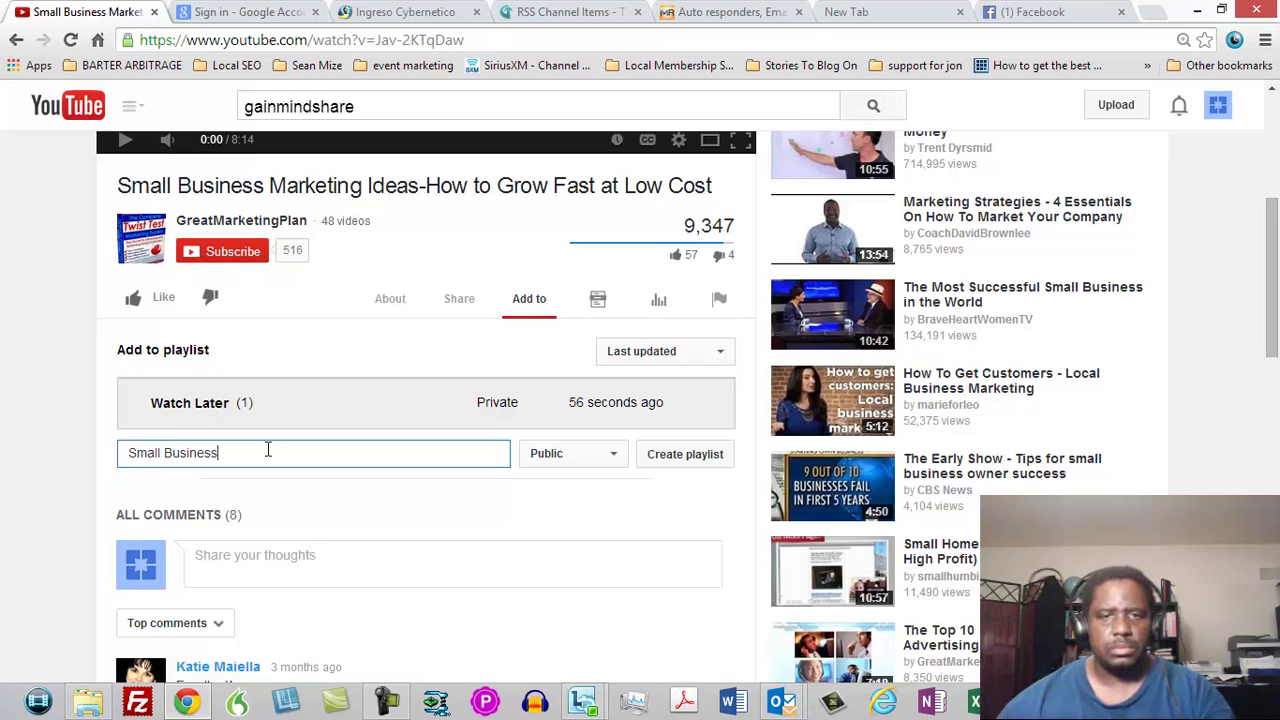
pyautogui.click(677, 456)
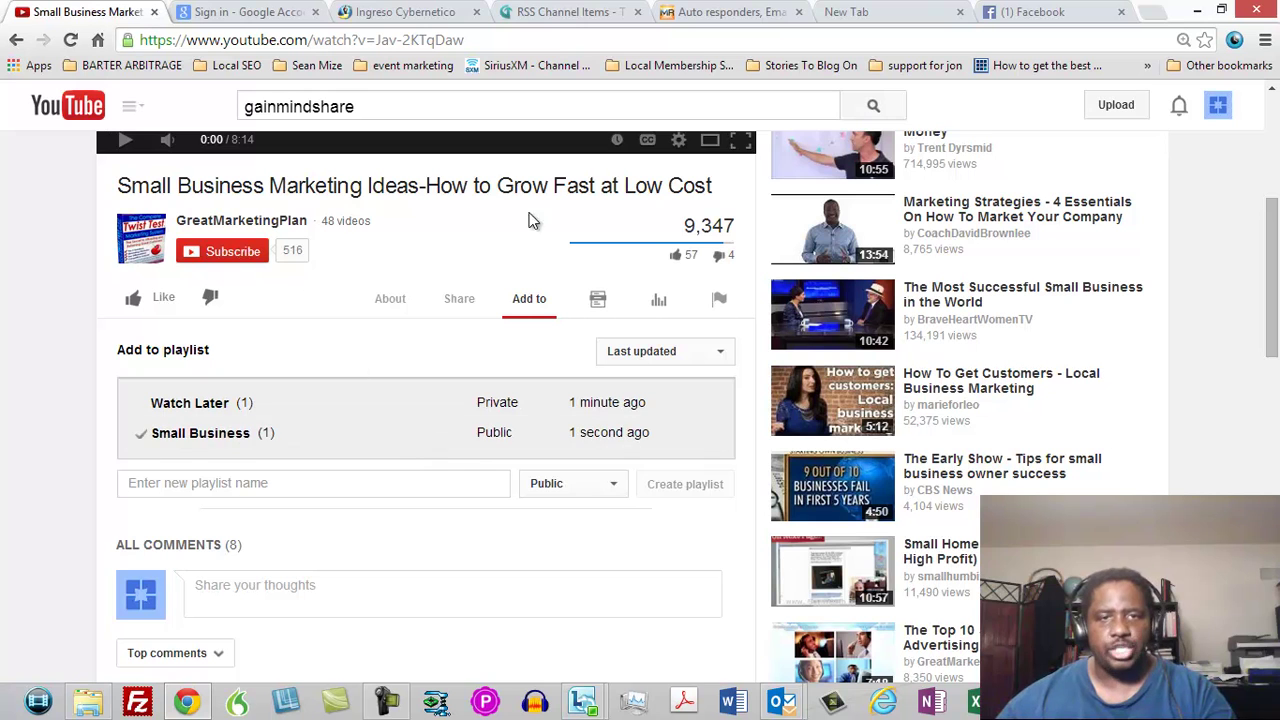
# - Reach the Mindshare channel page via the channel list and Creator Studio dashboard
pyautogui.click(302, 226)
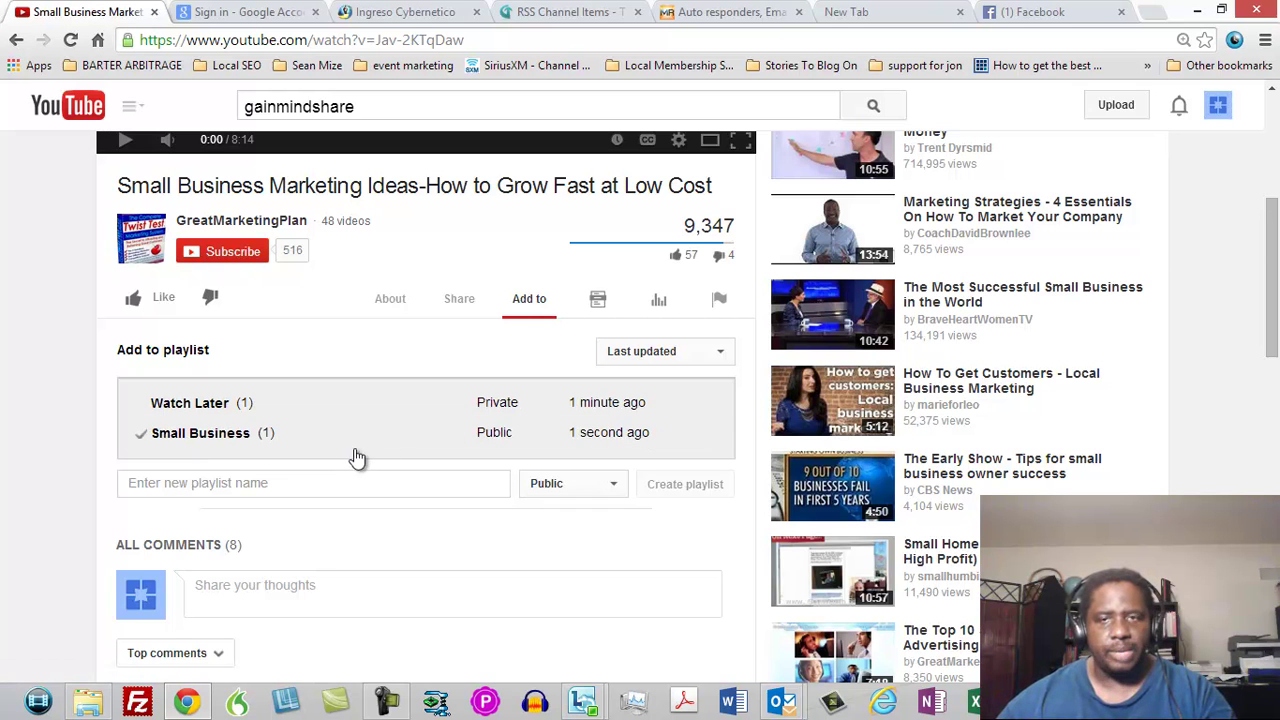
pyautogui.scroll(4, 1268, 340)
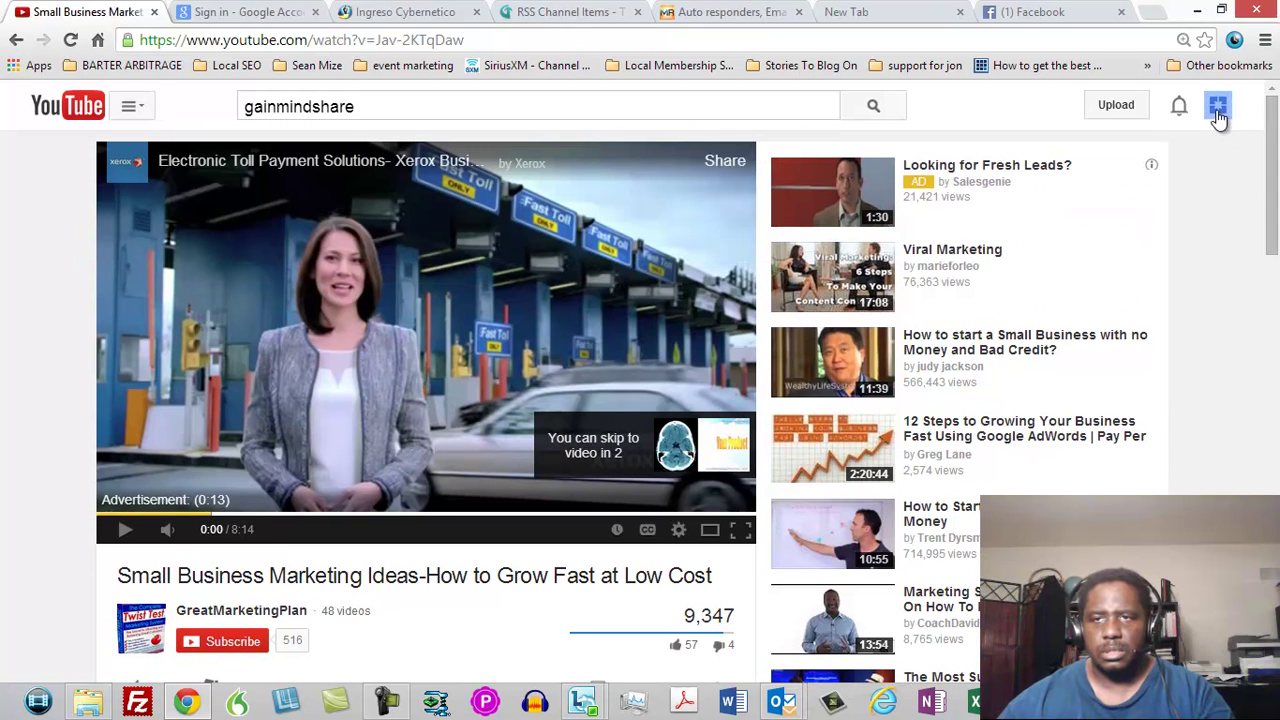
pyautogui.click(1217, 108)
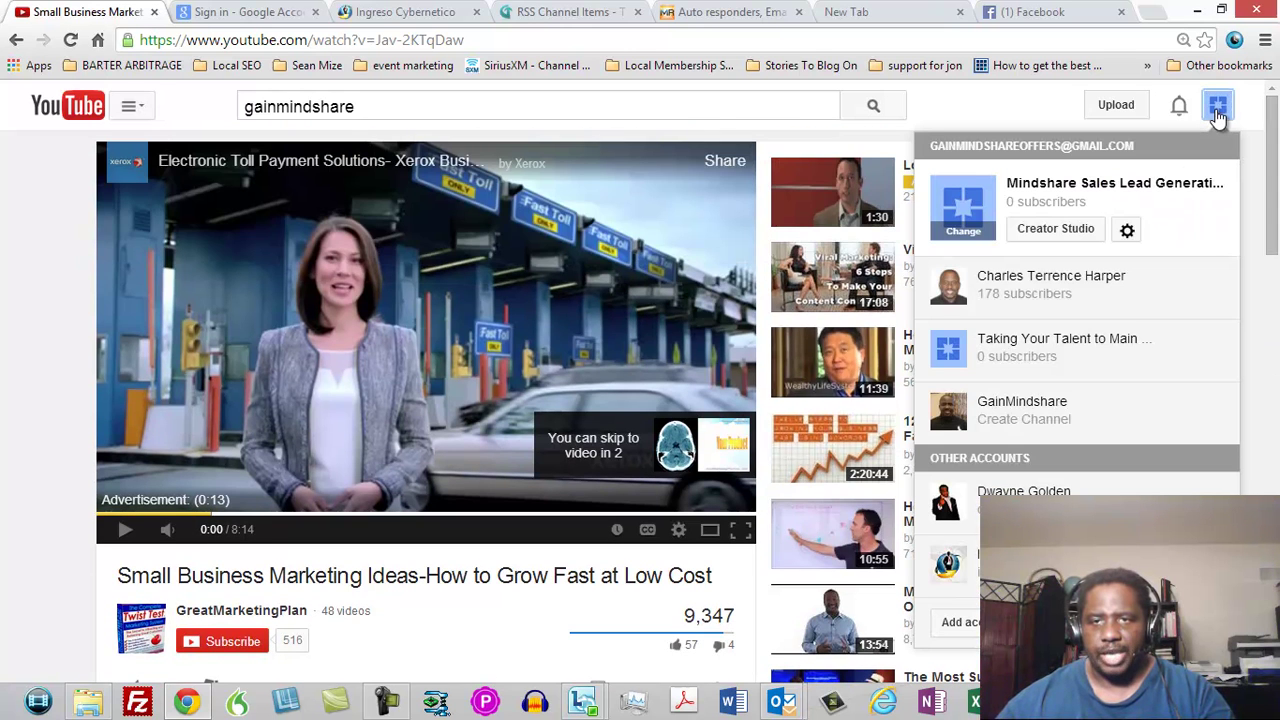
pyautogui.click(1057, 228)
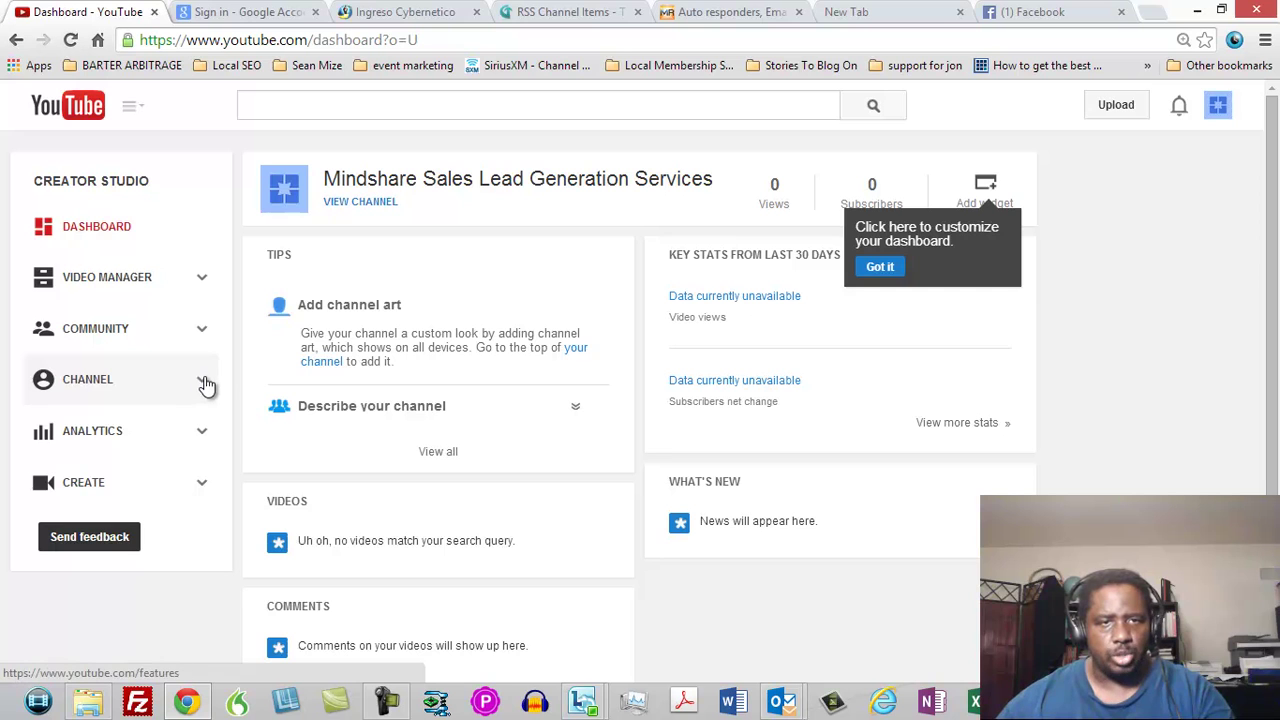
pyautogui.click(349, 203)
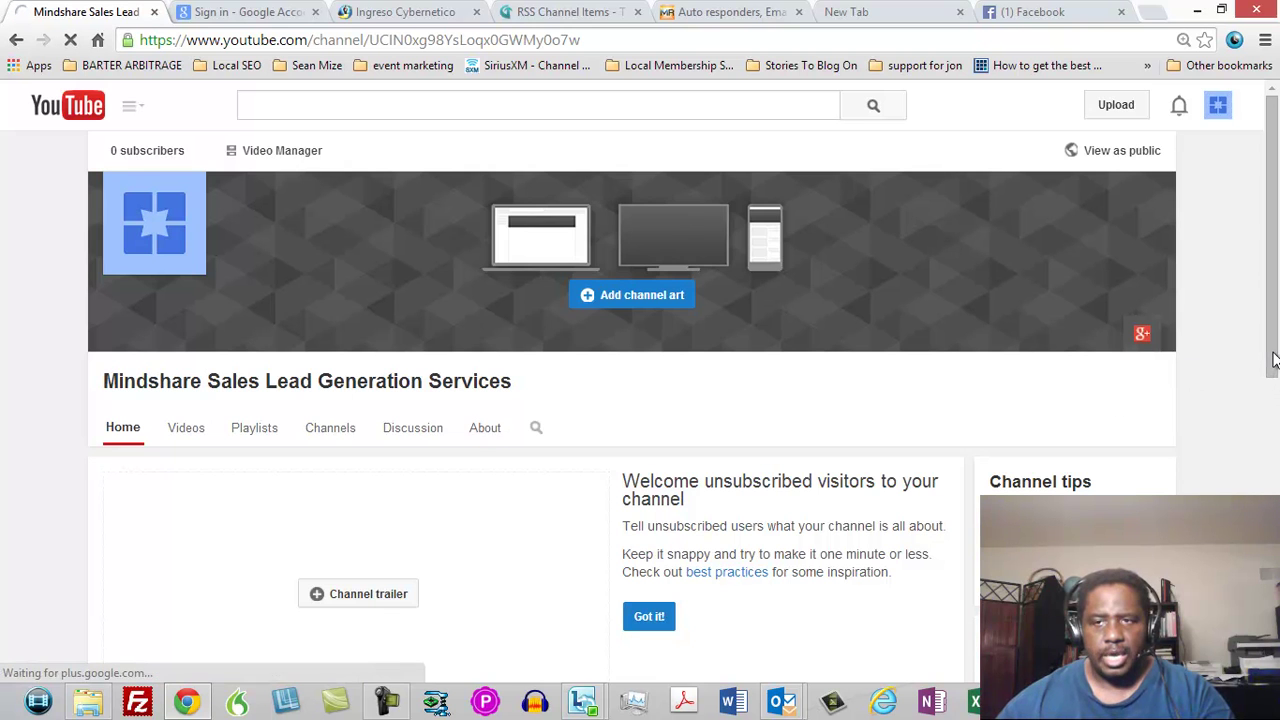
pyautogui.scroll(-3, 1272, 435)
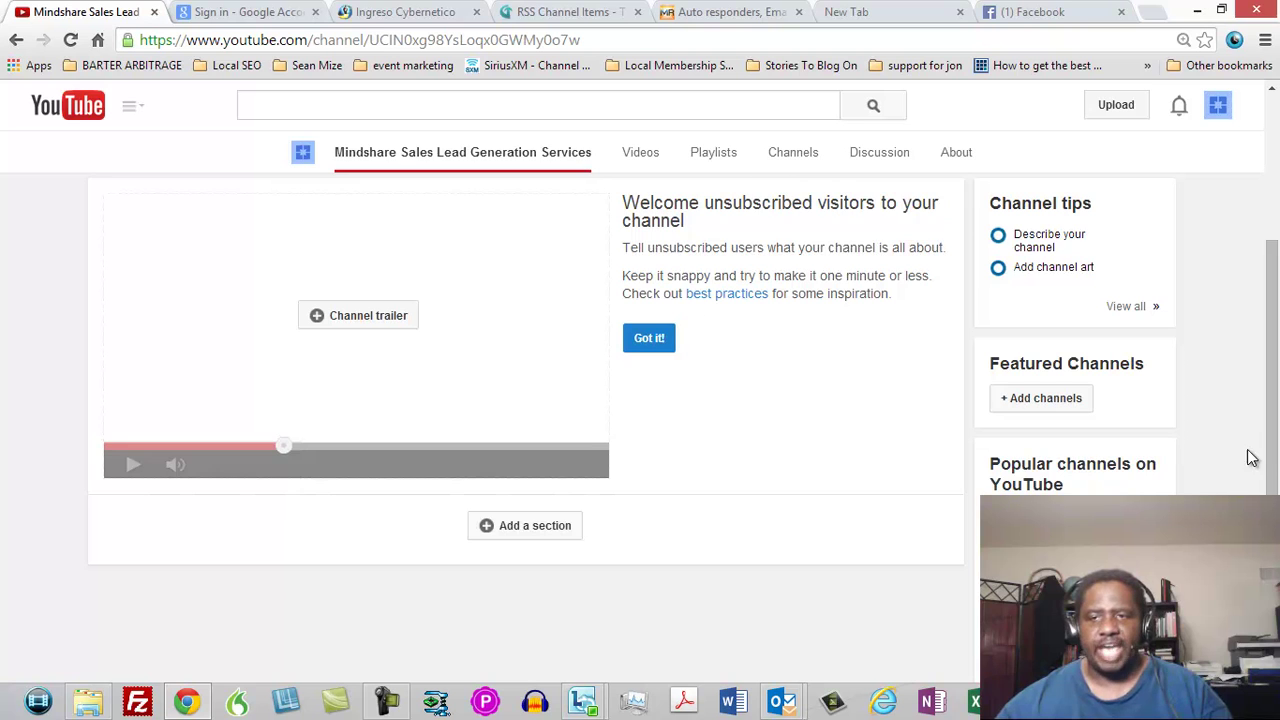
pyautogui.moveTo(1272, 445); pyautogui.dragTo(1272, 410)
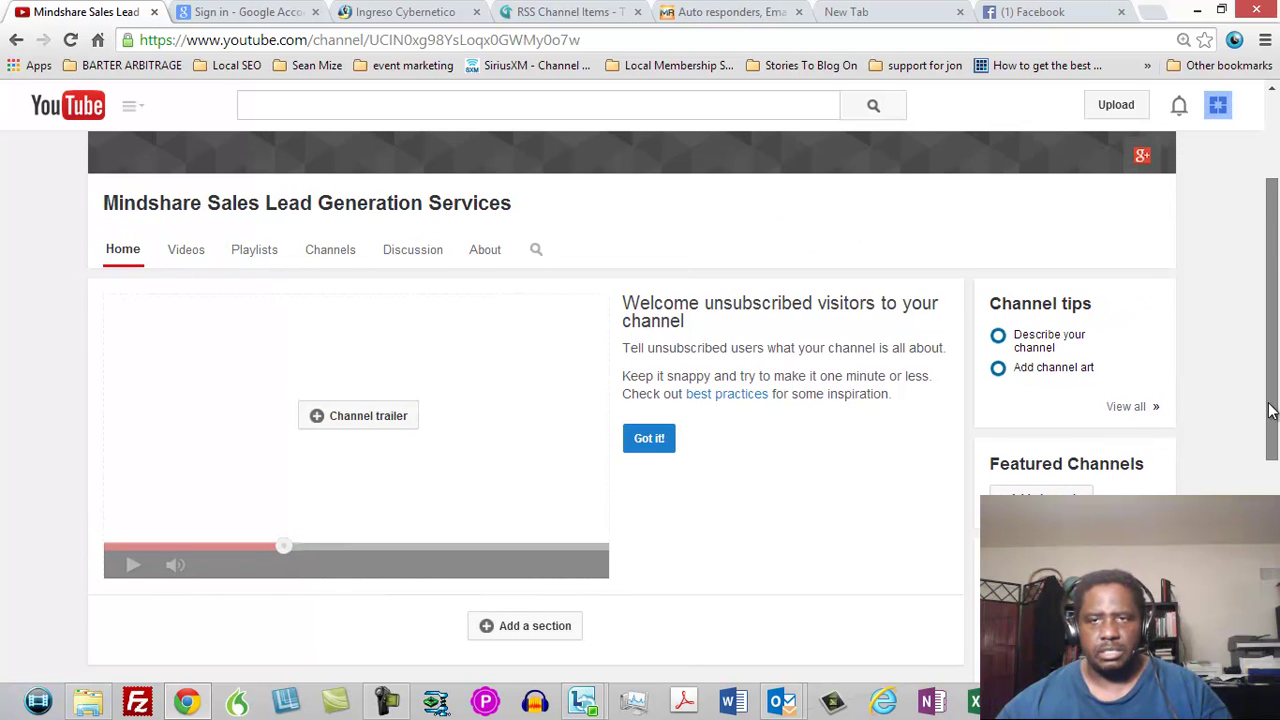
pyautogui.moveTo(1140, 205)
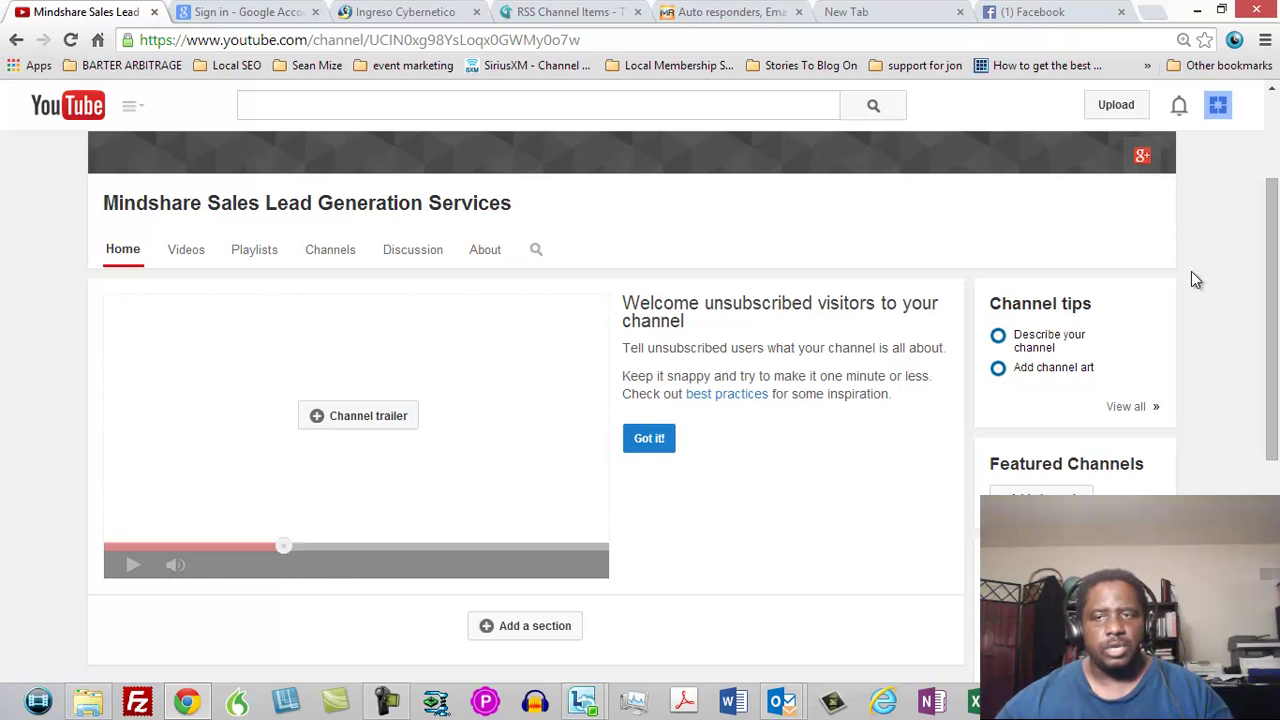
pyautogui.scroll(-2, 1272, 368)
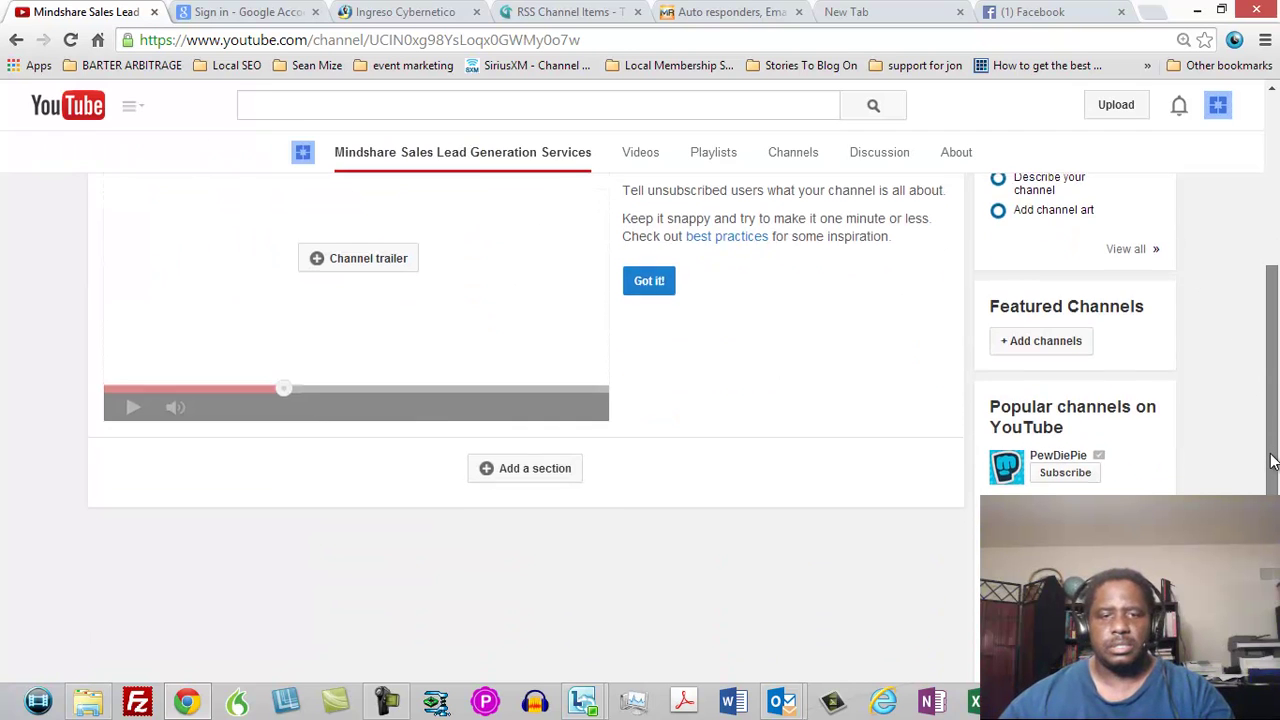
# - Add a 'Created playlists' section with horizontal row layout to the channel home
pyautogui.click(529, 474)
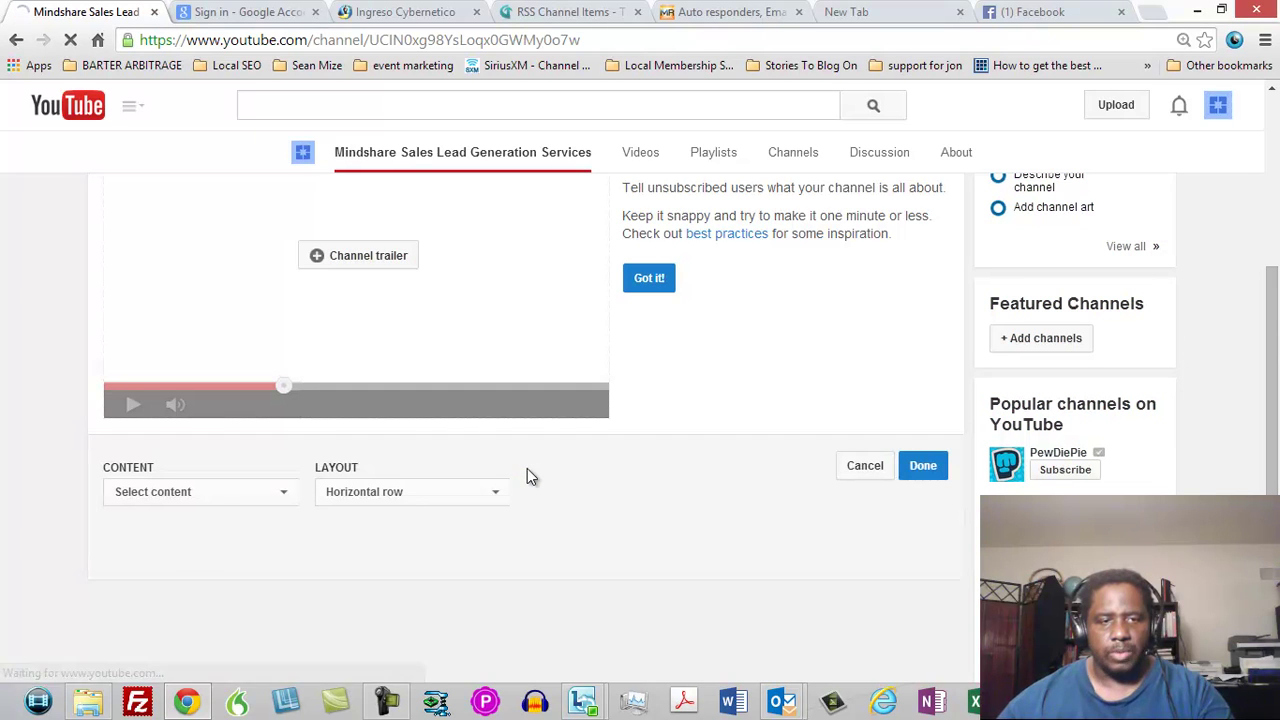
pyautogui.click(280, 491)
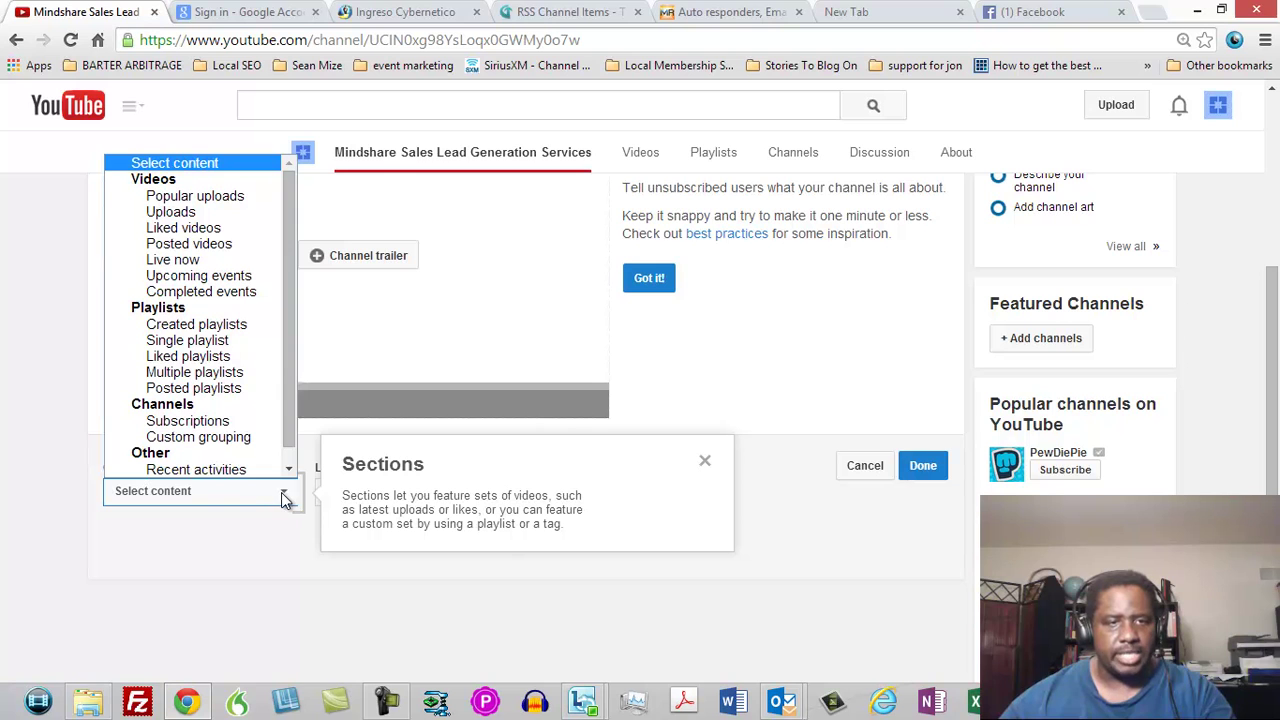
pyautogui.click(206, 325)
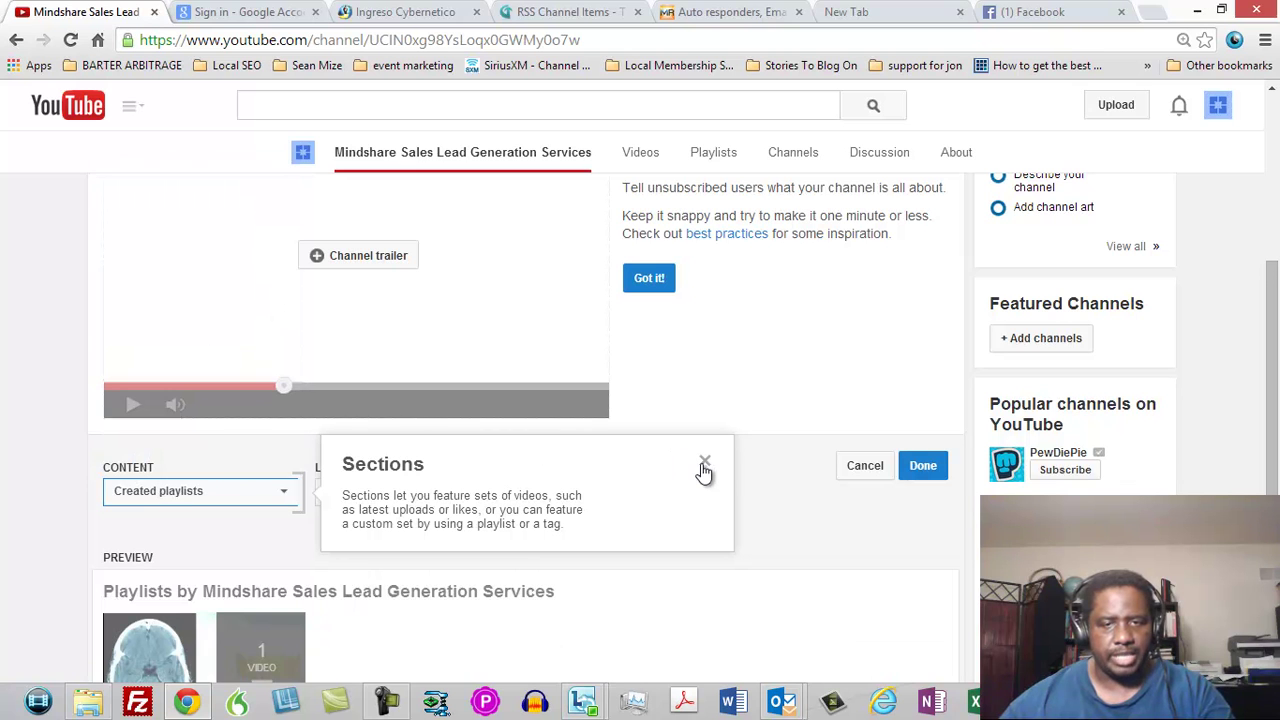
pyautogui.click(705, 462)
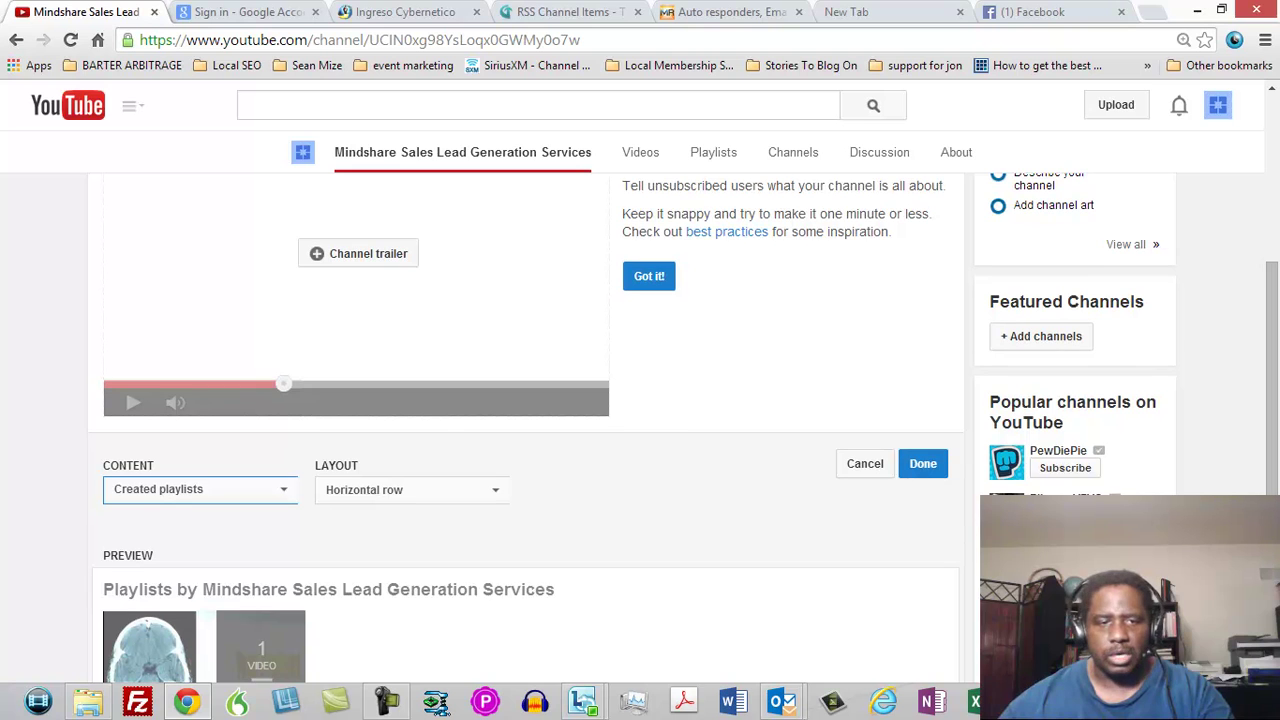
pyautogui.moveTo(1270, 437); pyautogui.dragTo(1270, 495)
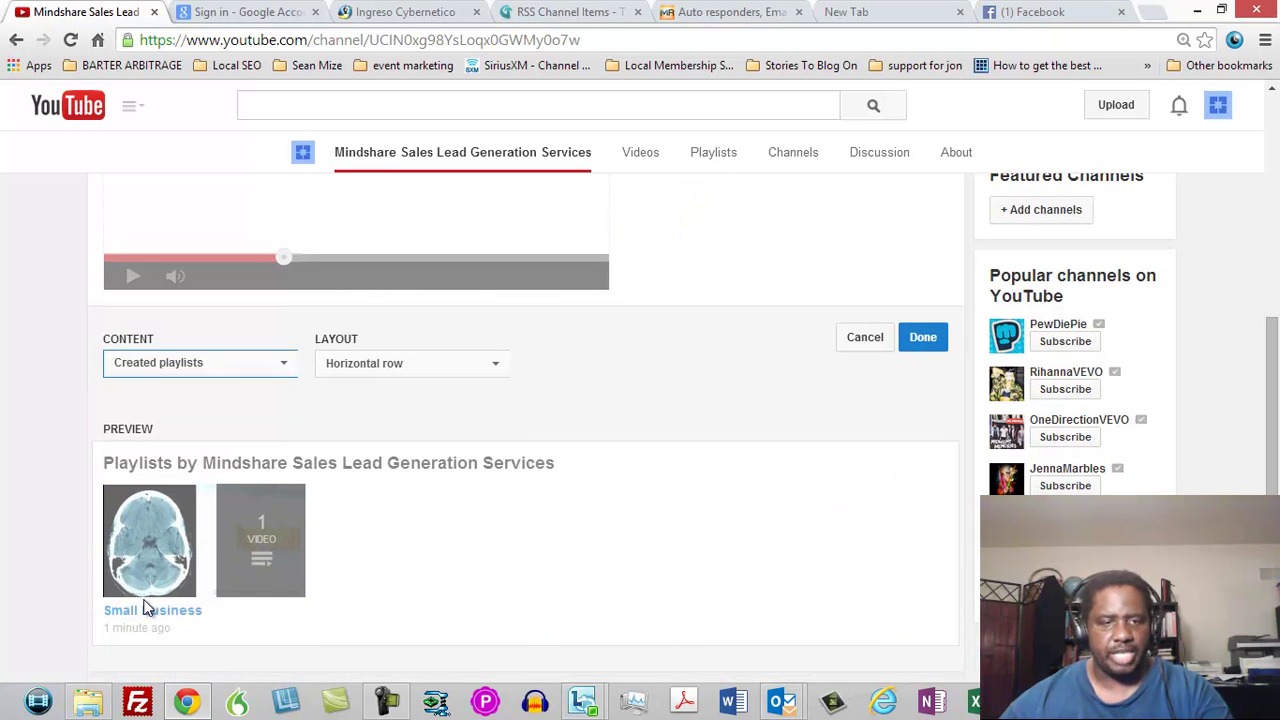
pyautogui.click(496, 366)
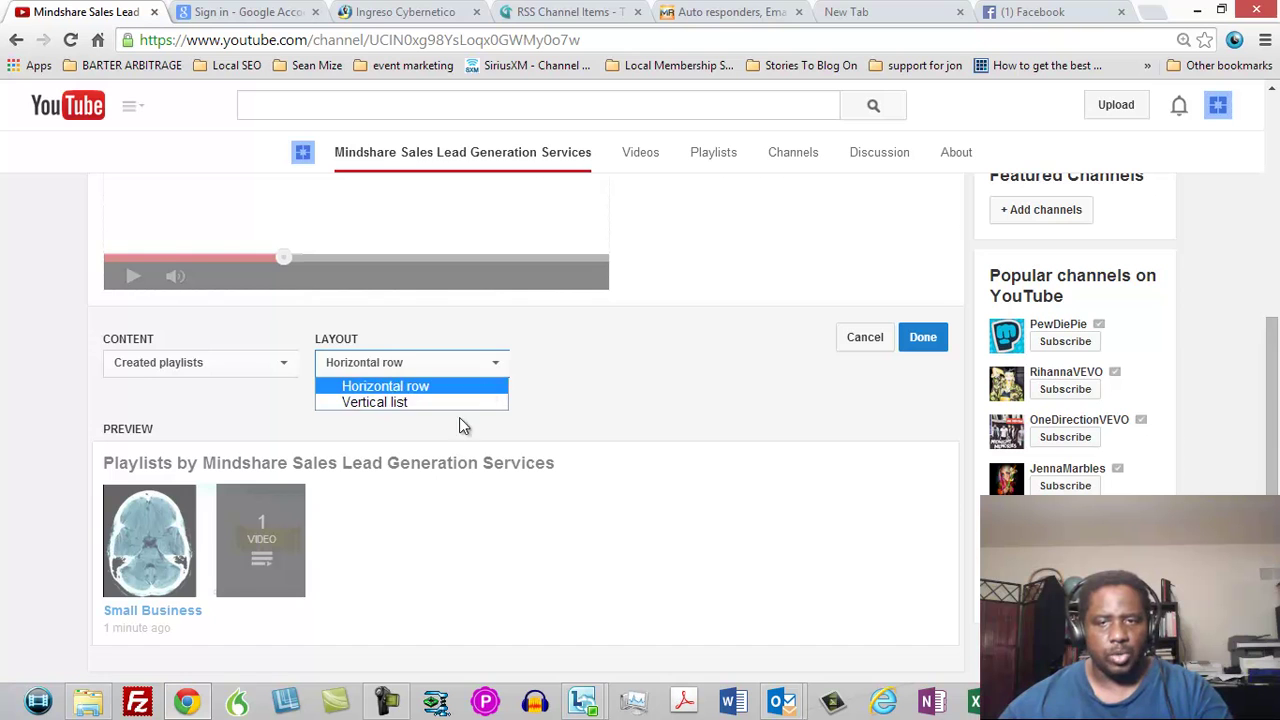
pyautogui.click(673, 390)
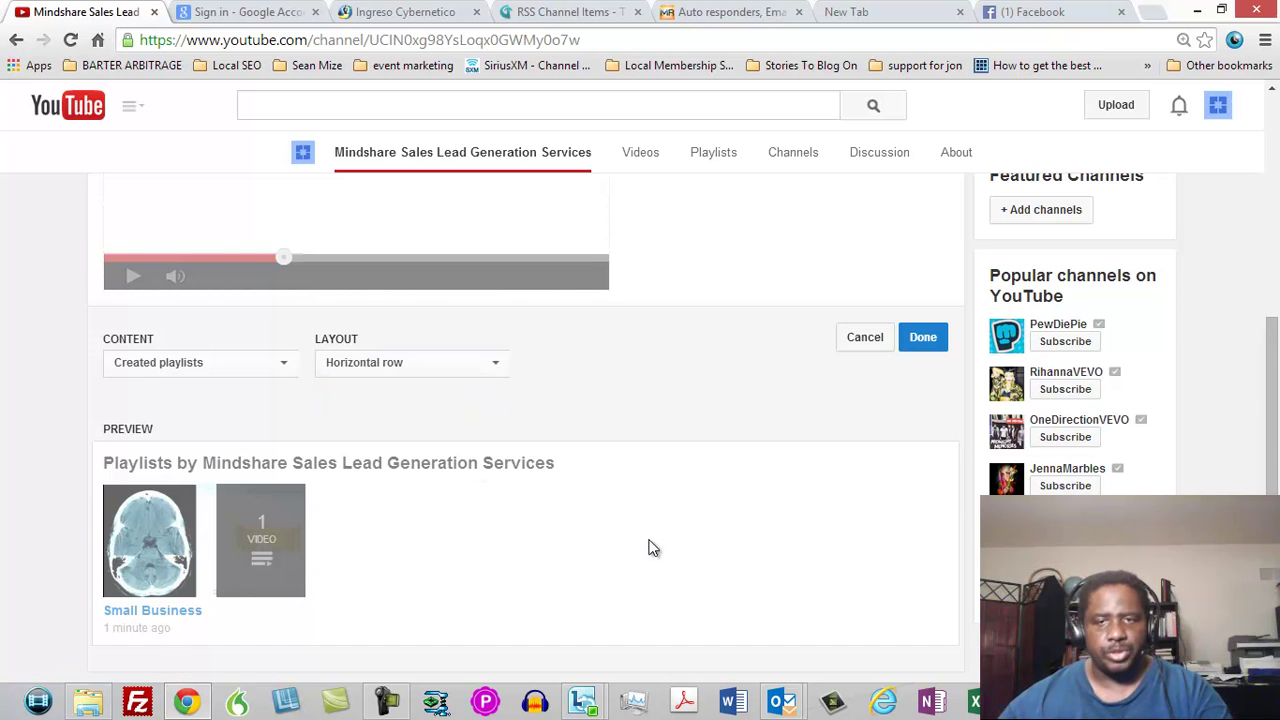
pyautogui.click(921, 340)
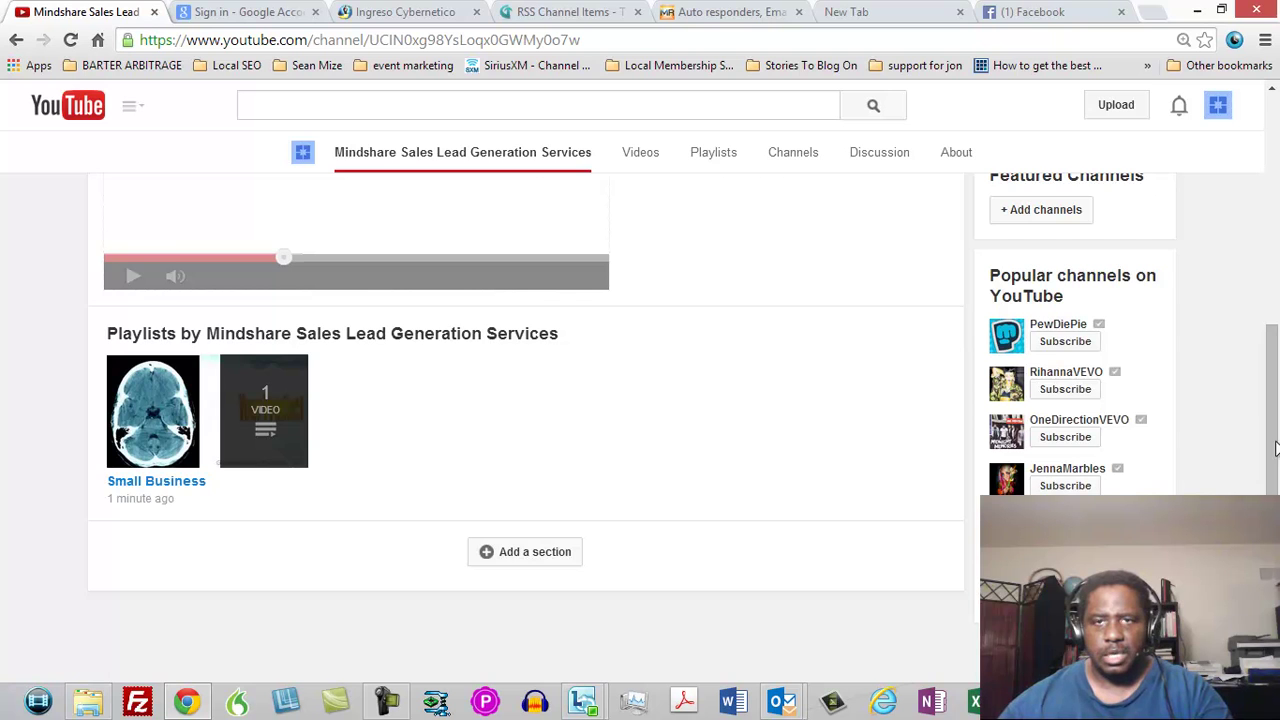
pyautogui.scroll(3, 1275, 449)
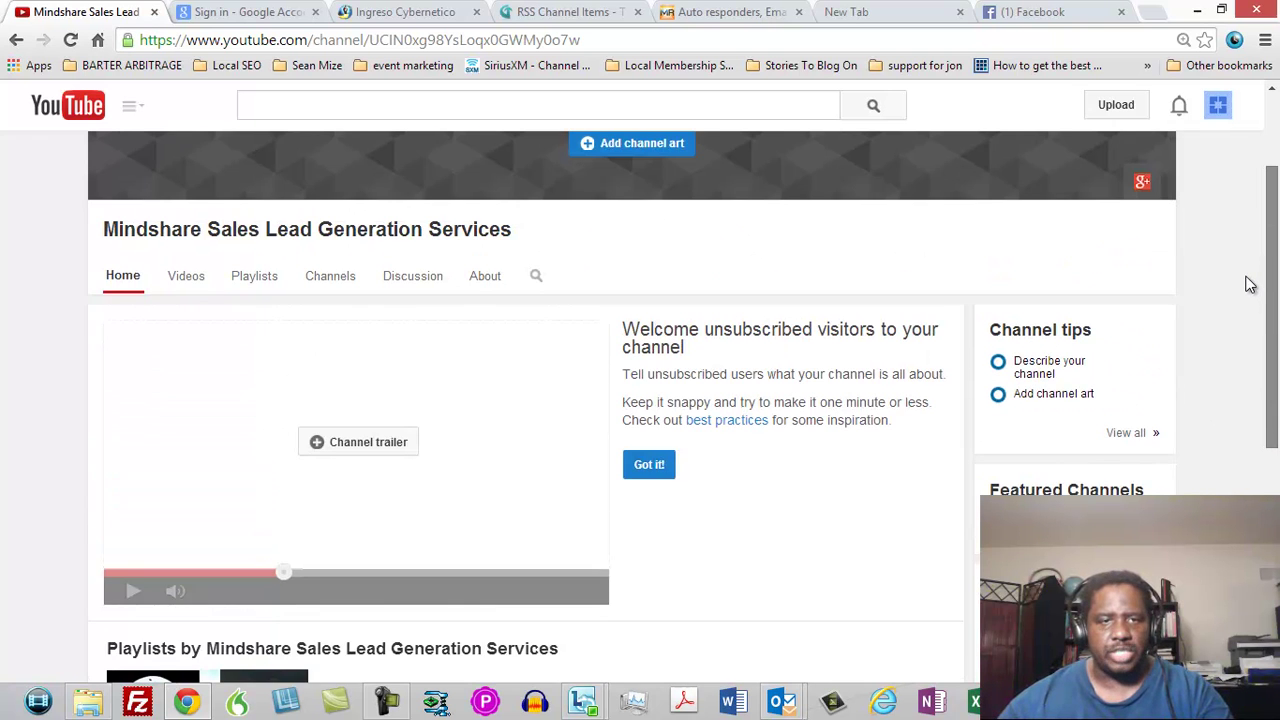
pyautogui.scroll(1, 1247, 284)
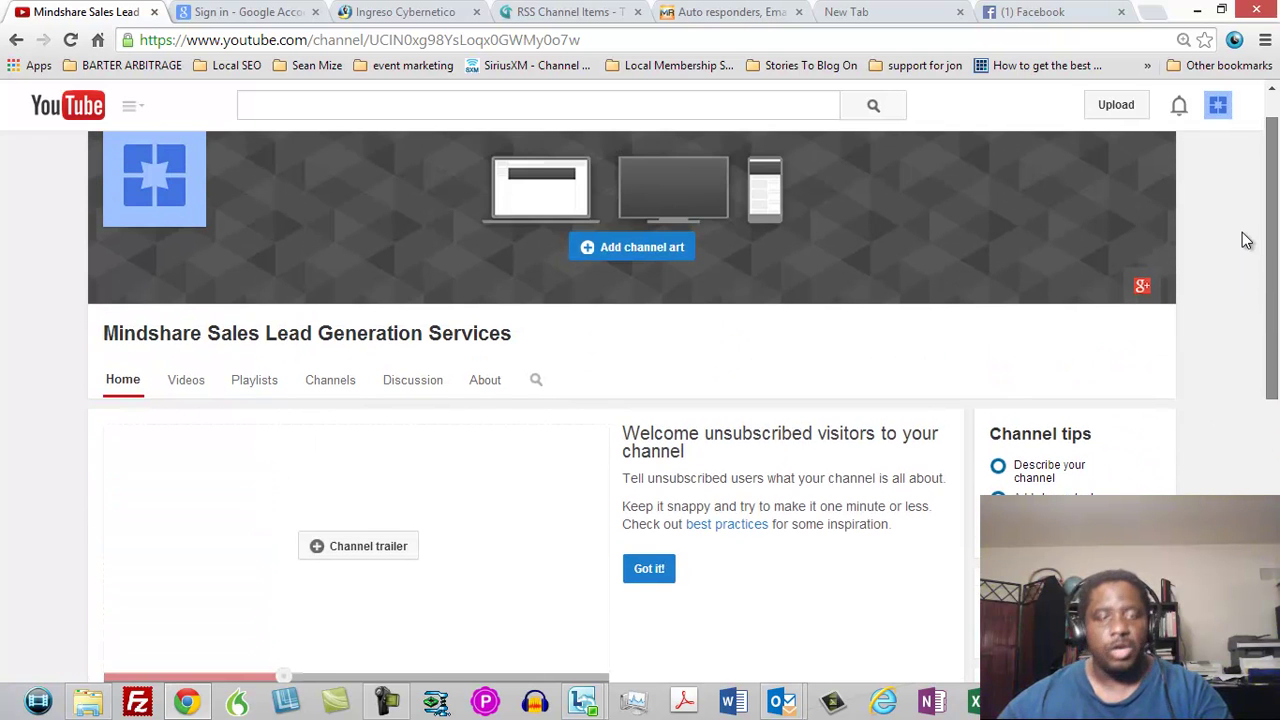
pyautogui.scroll(-1, 1247, 240)
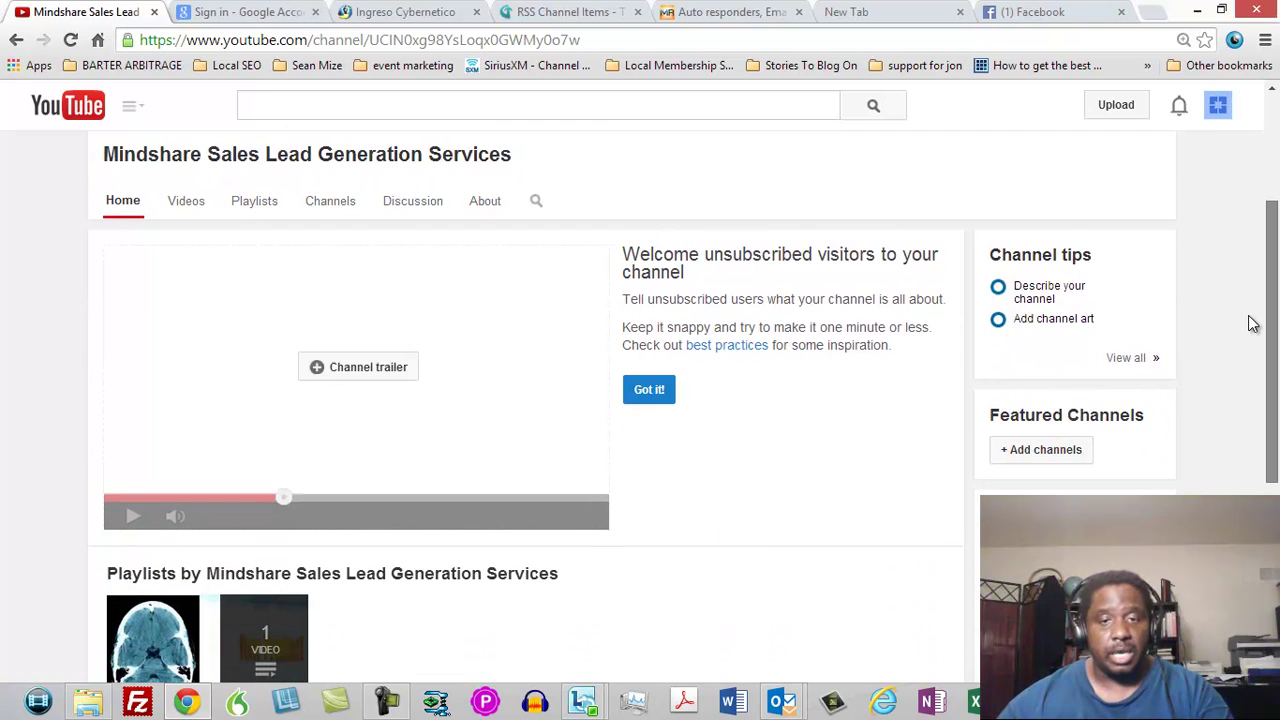
pyautogui.scroll(-1, 1251, 335)
pyautogui.scroll(2, 1256, 290)
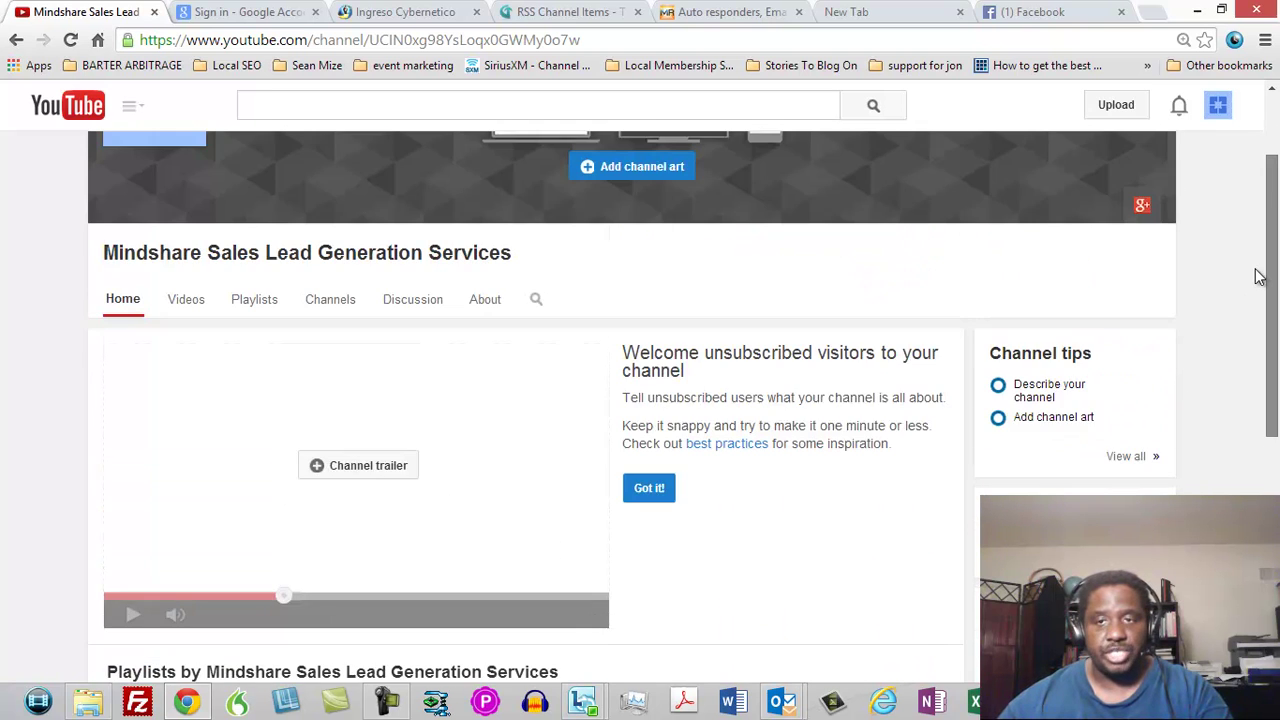
pyautogui.scroll(1, 1255, 260)
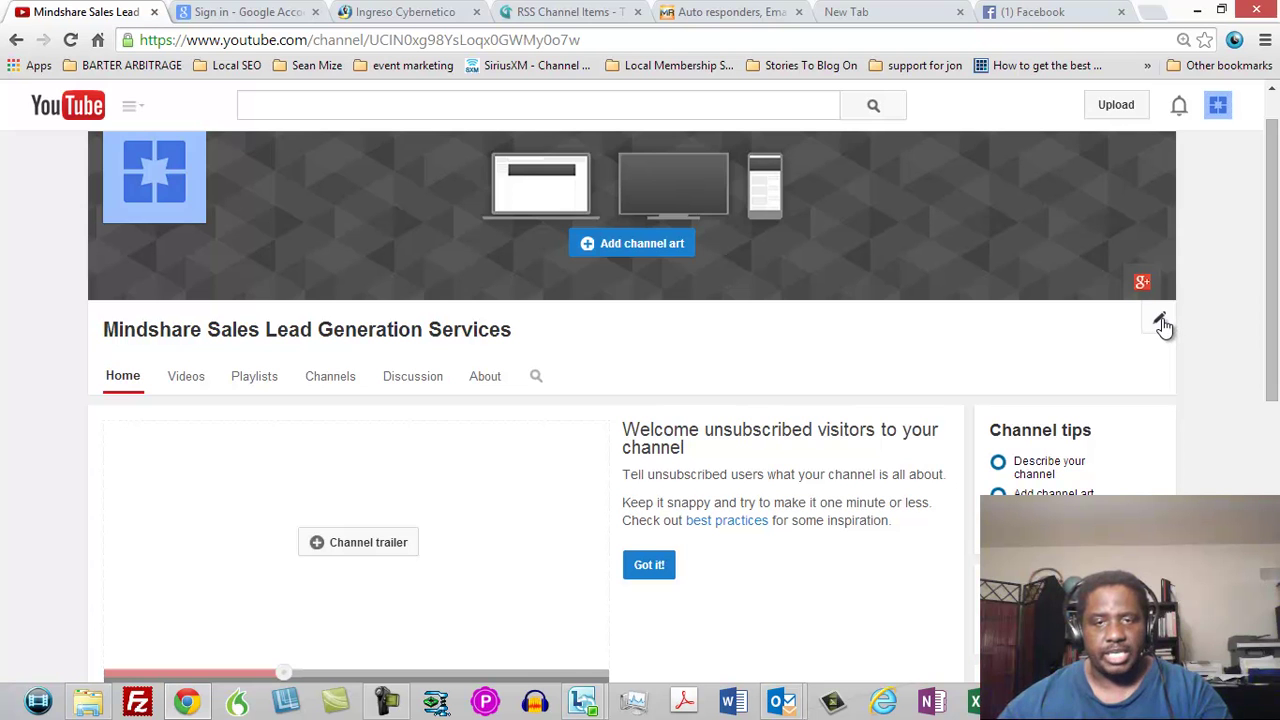
pyautogui.moveTo(850, 502)
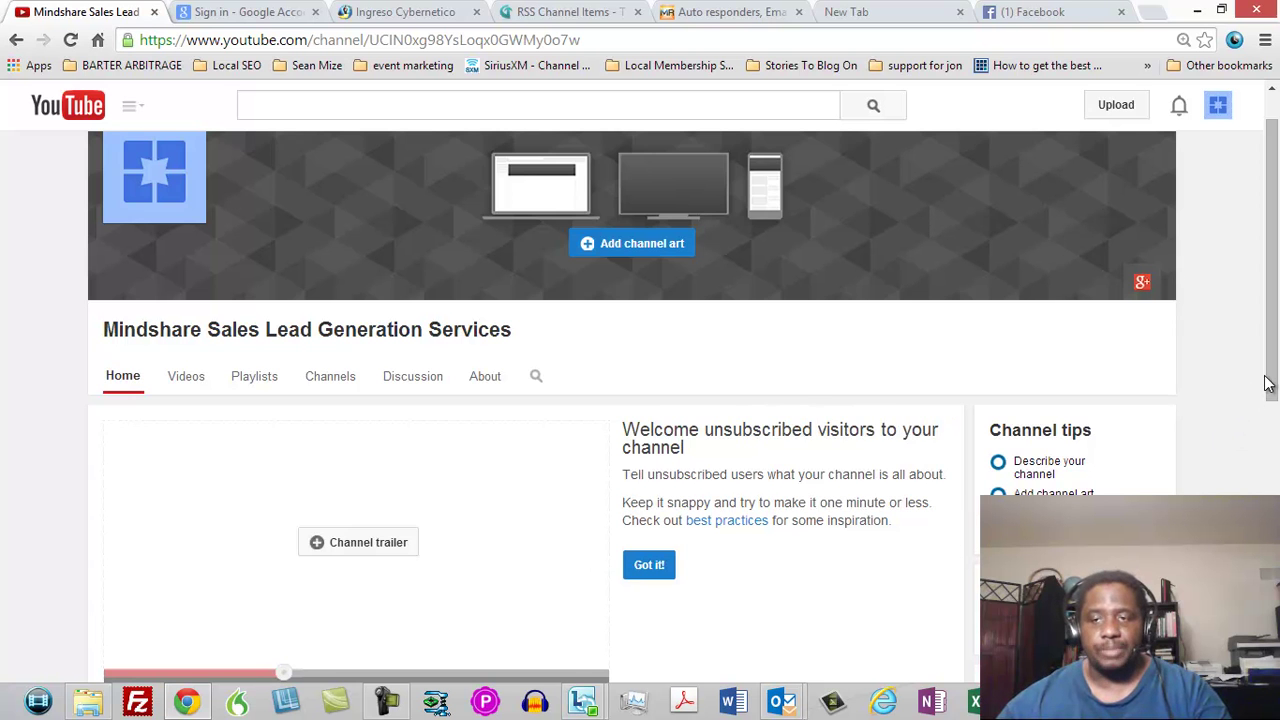
pyautogui.scroll(-3, 1268, 393)
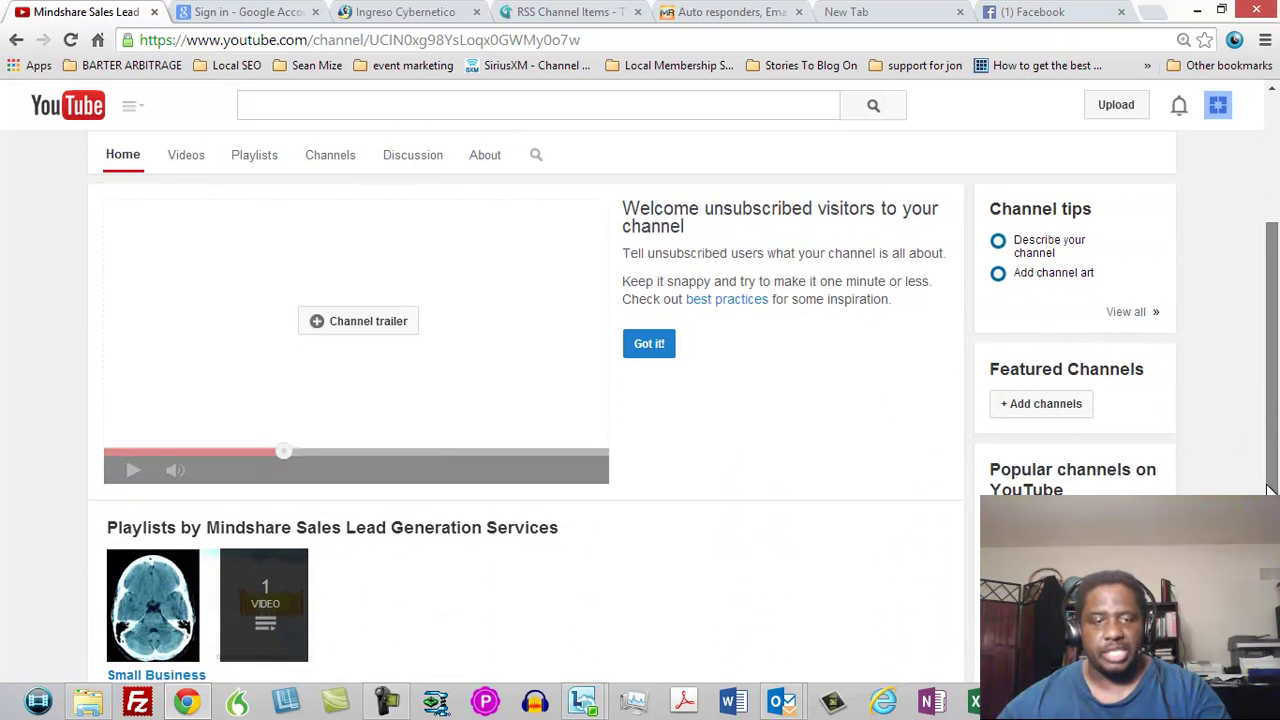
pyautogui.scroll(2, 1274, 383)
pyautogui.scroll(2, 1274, 383)
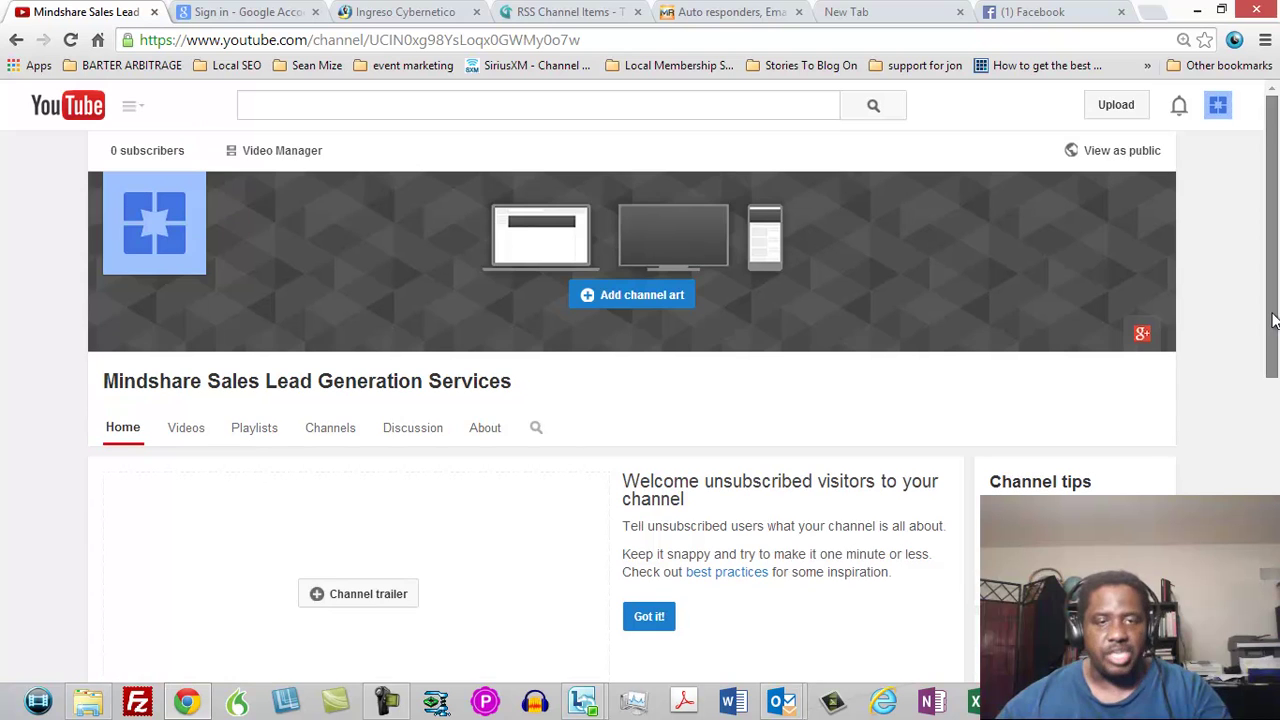